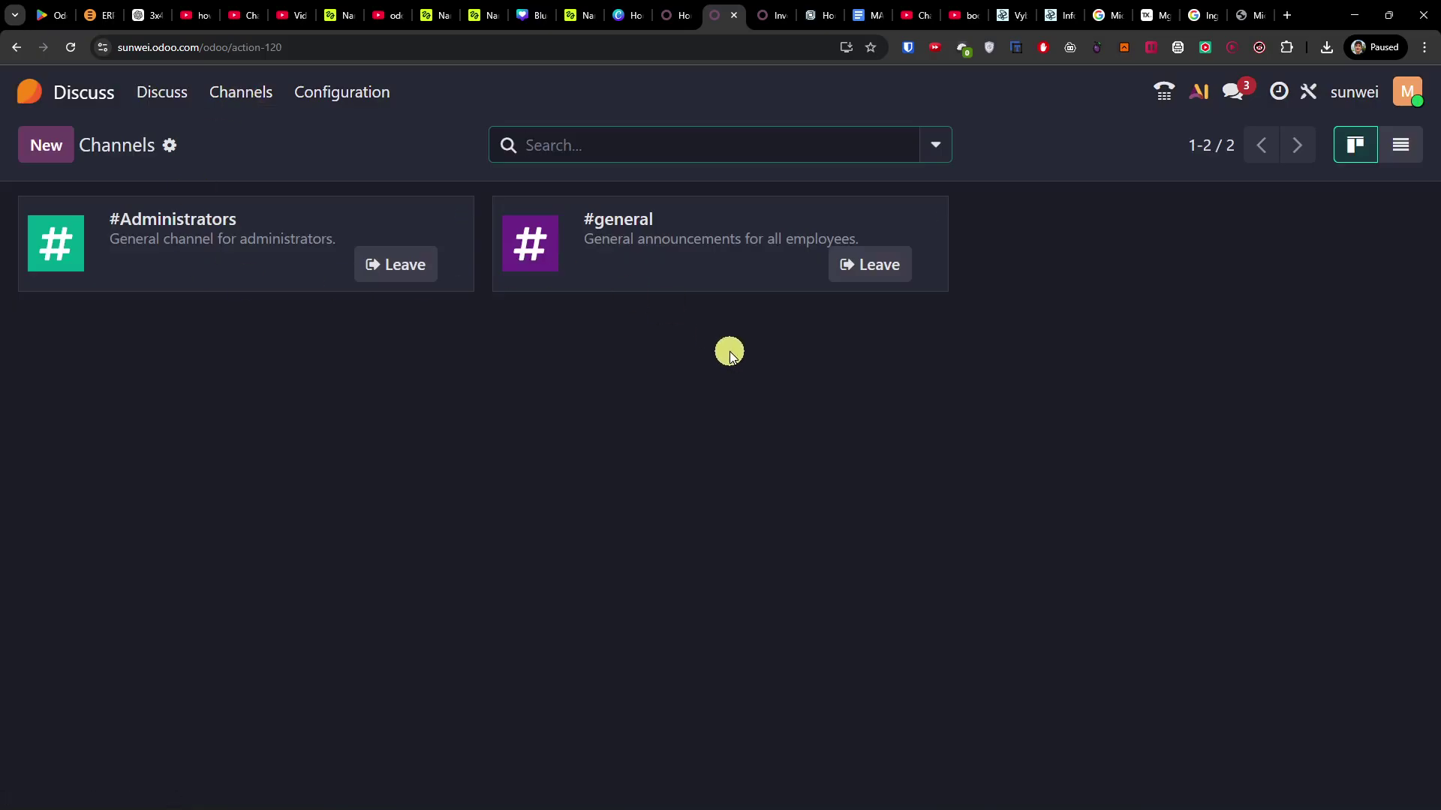
Create a channel named "Nothing important", join it, and close its chat window
click(51, 145)
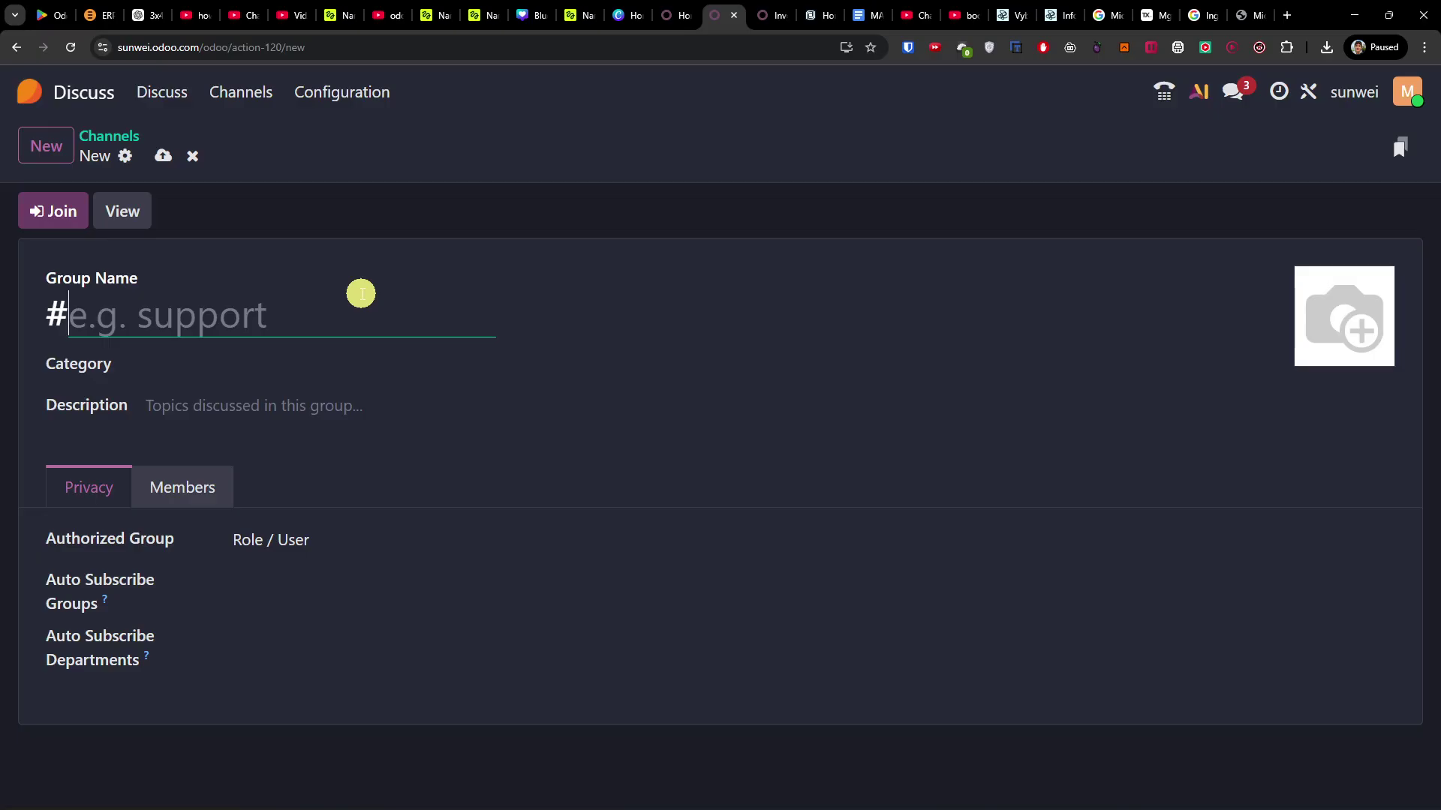
text(Nothing important)
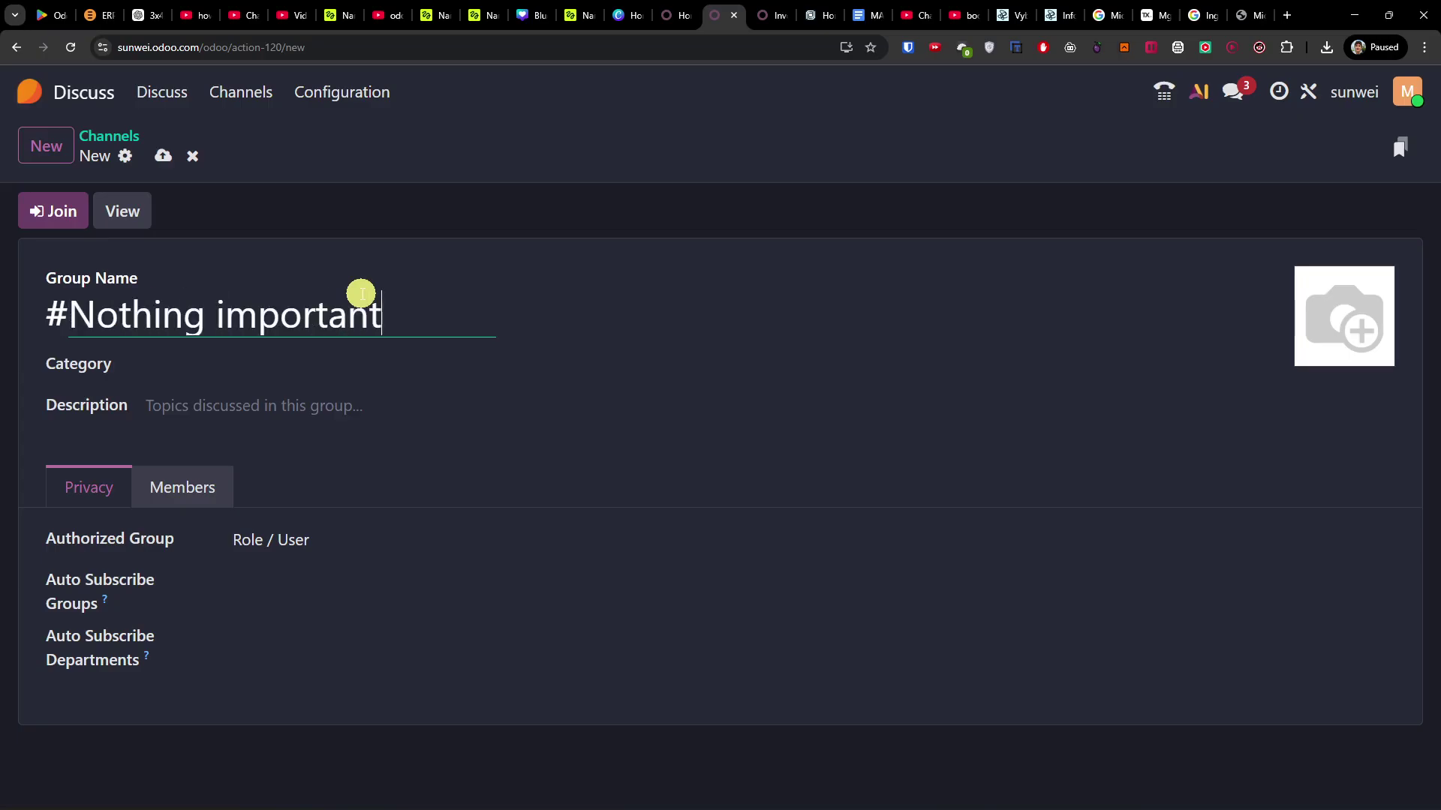
click(64, 207)
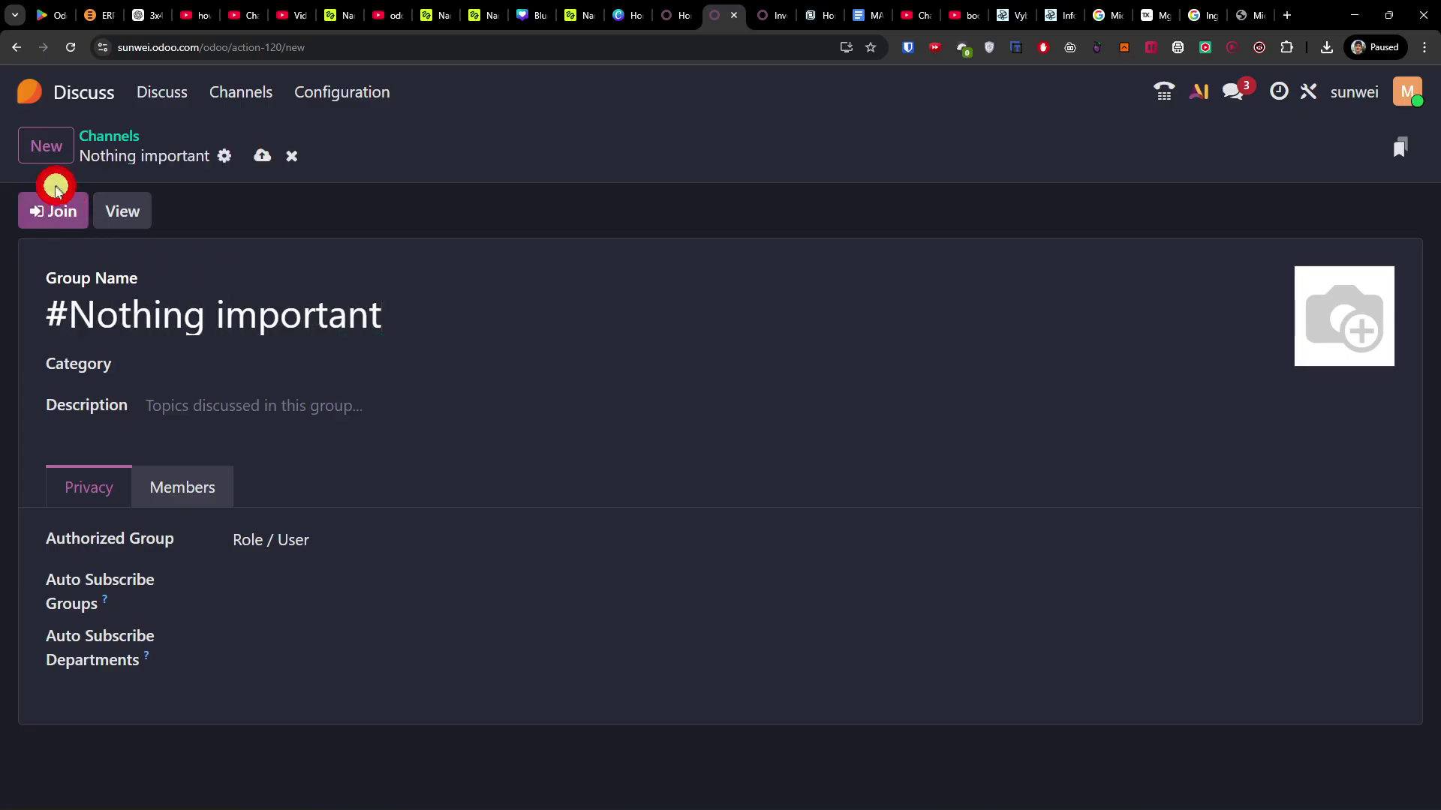
click(55, 201)
click(49, 201)
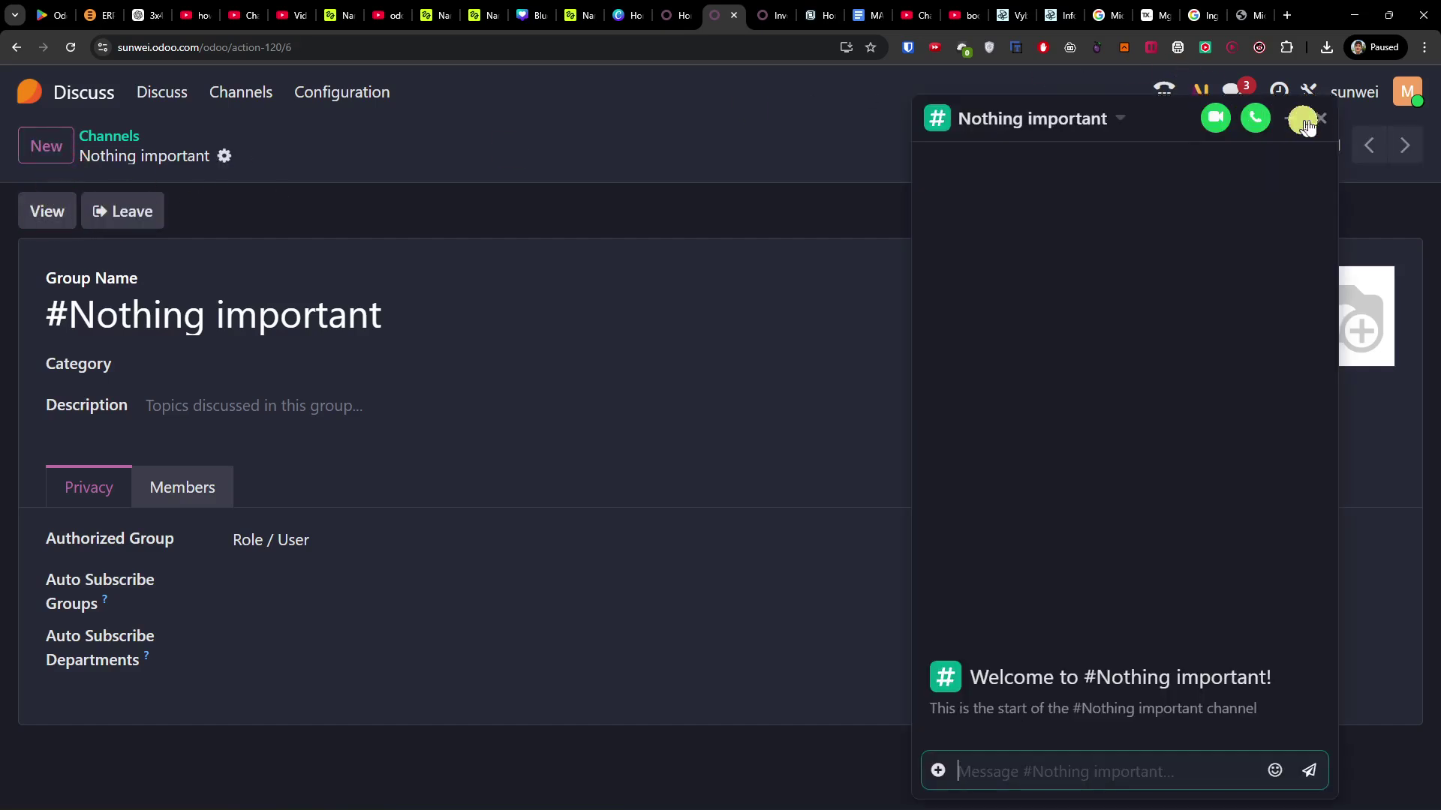
click(1315, 123)
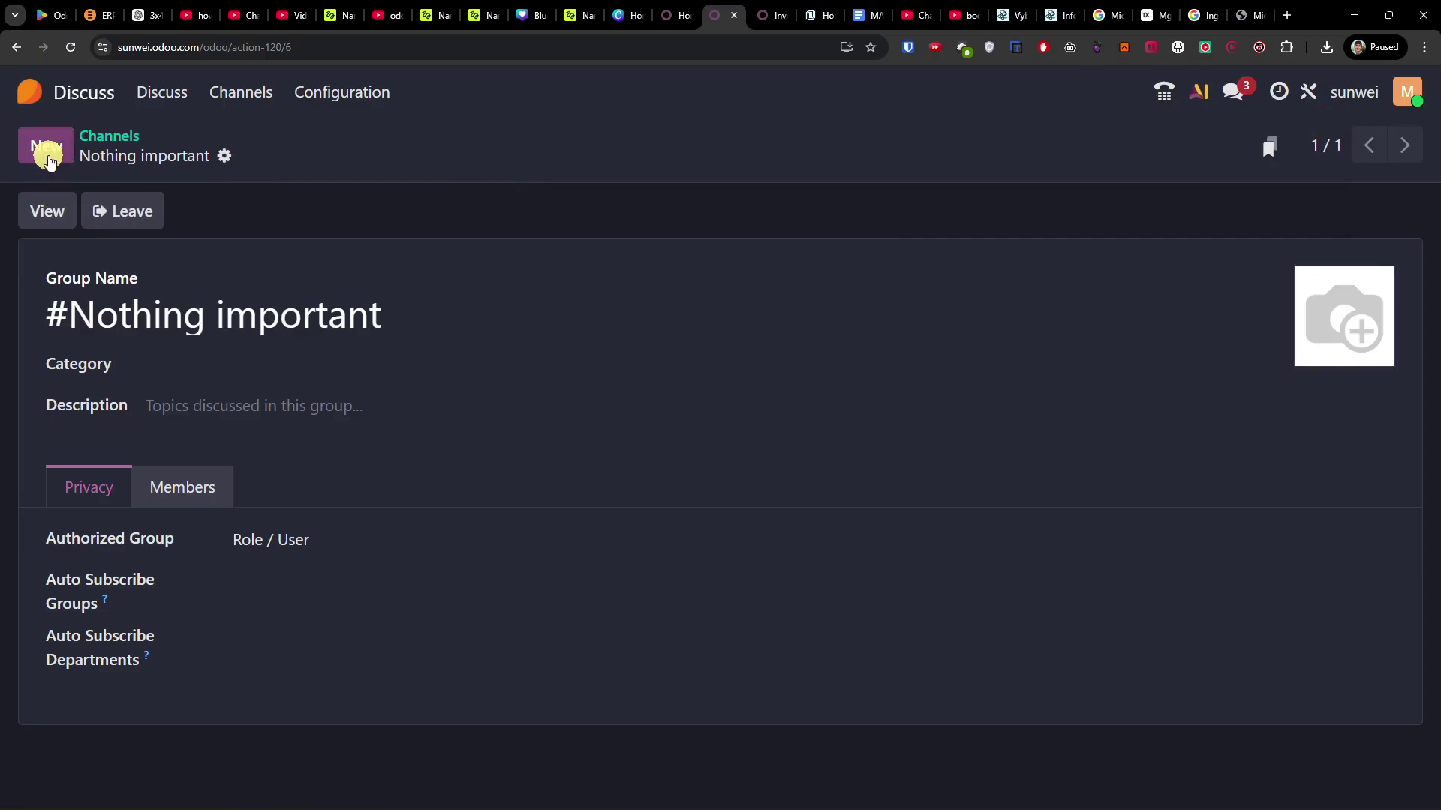
Start another new channel with the group name "Support"
click(48, 159)
click(293, 314)
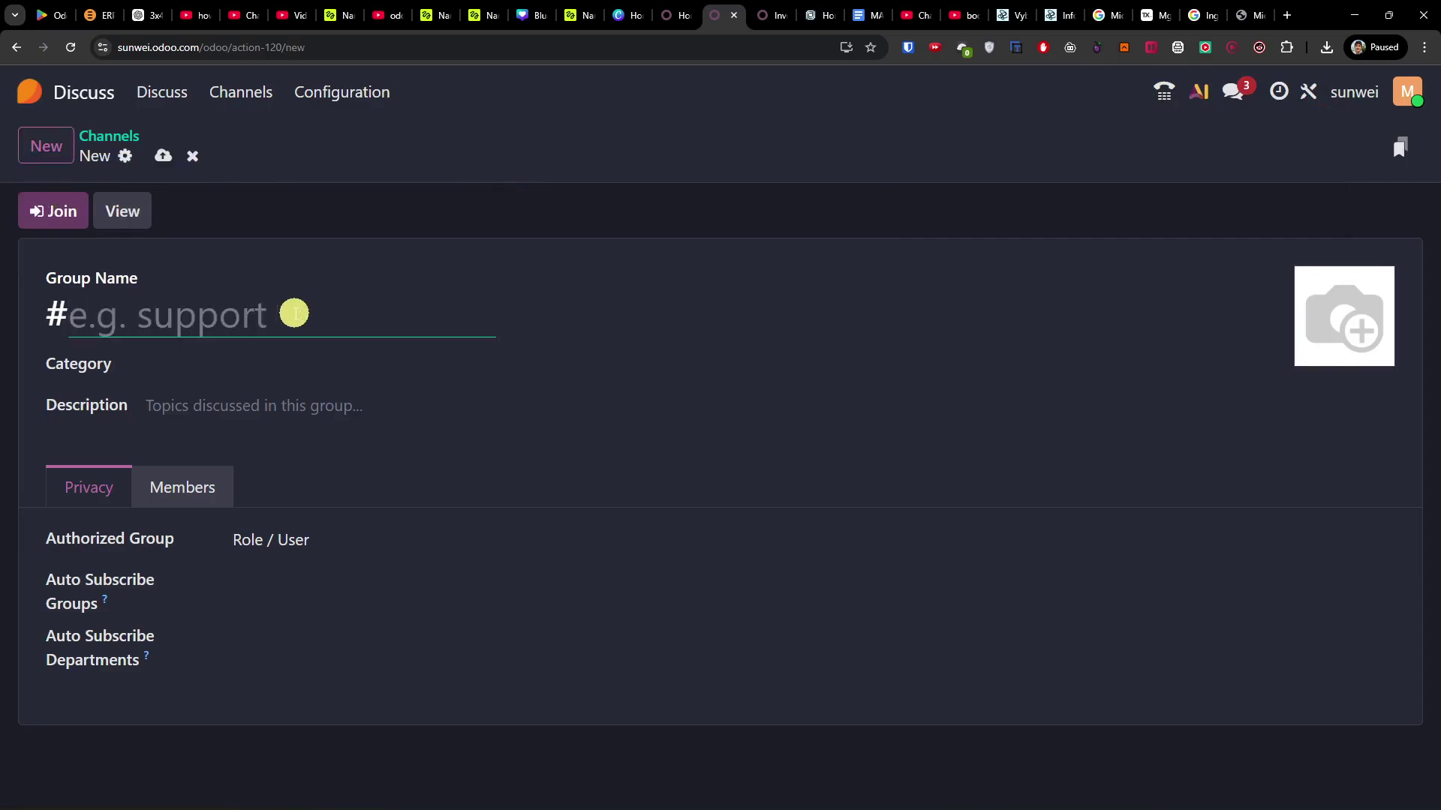
text(Support)
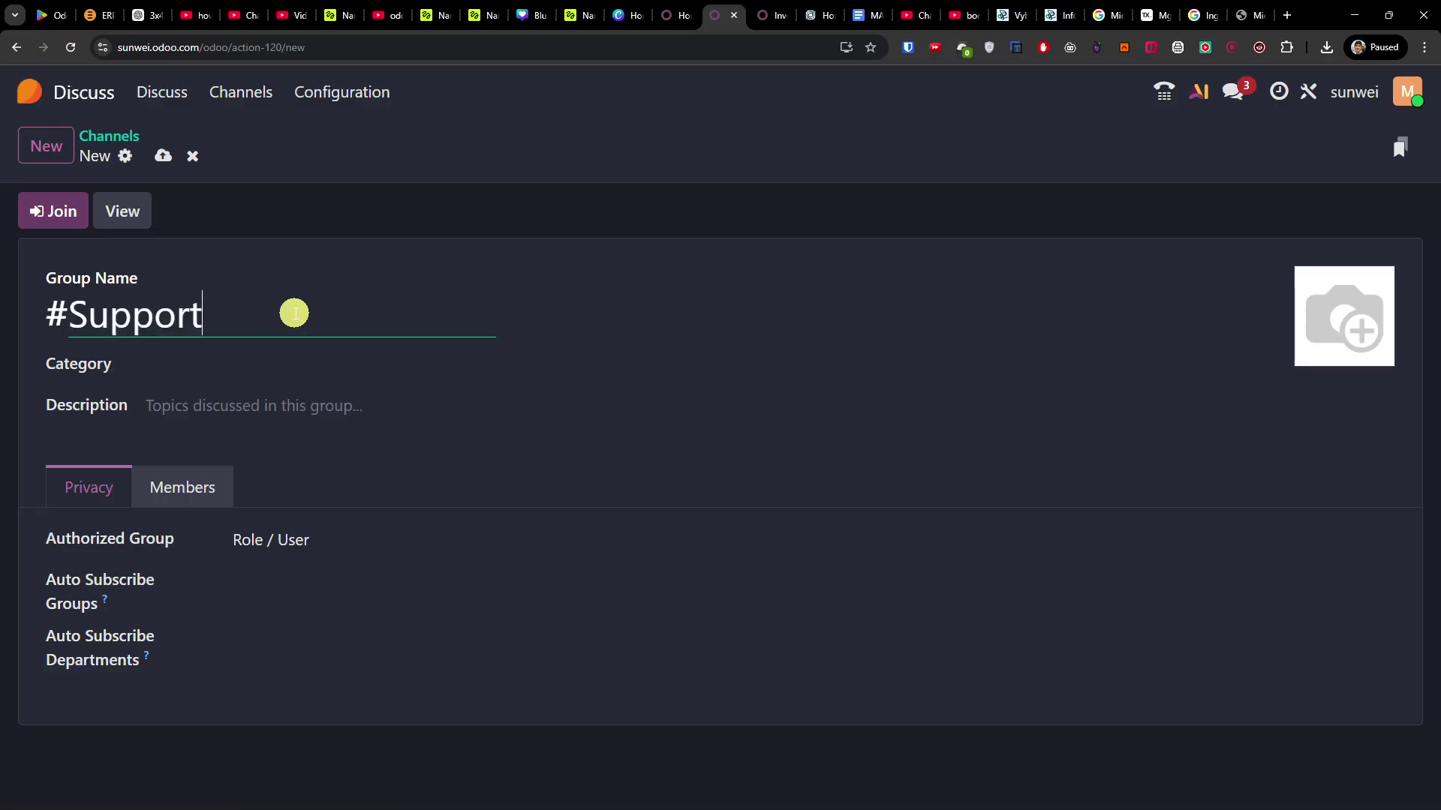
click(418, 409)
Examine the Support channel's authorized group choices, the auto-subscribe help, and the partner choices for a new member line, without adding anything
click(304, 540)
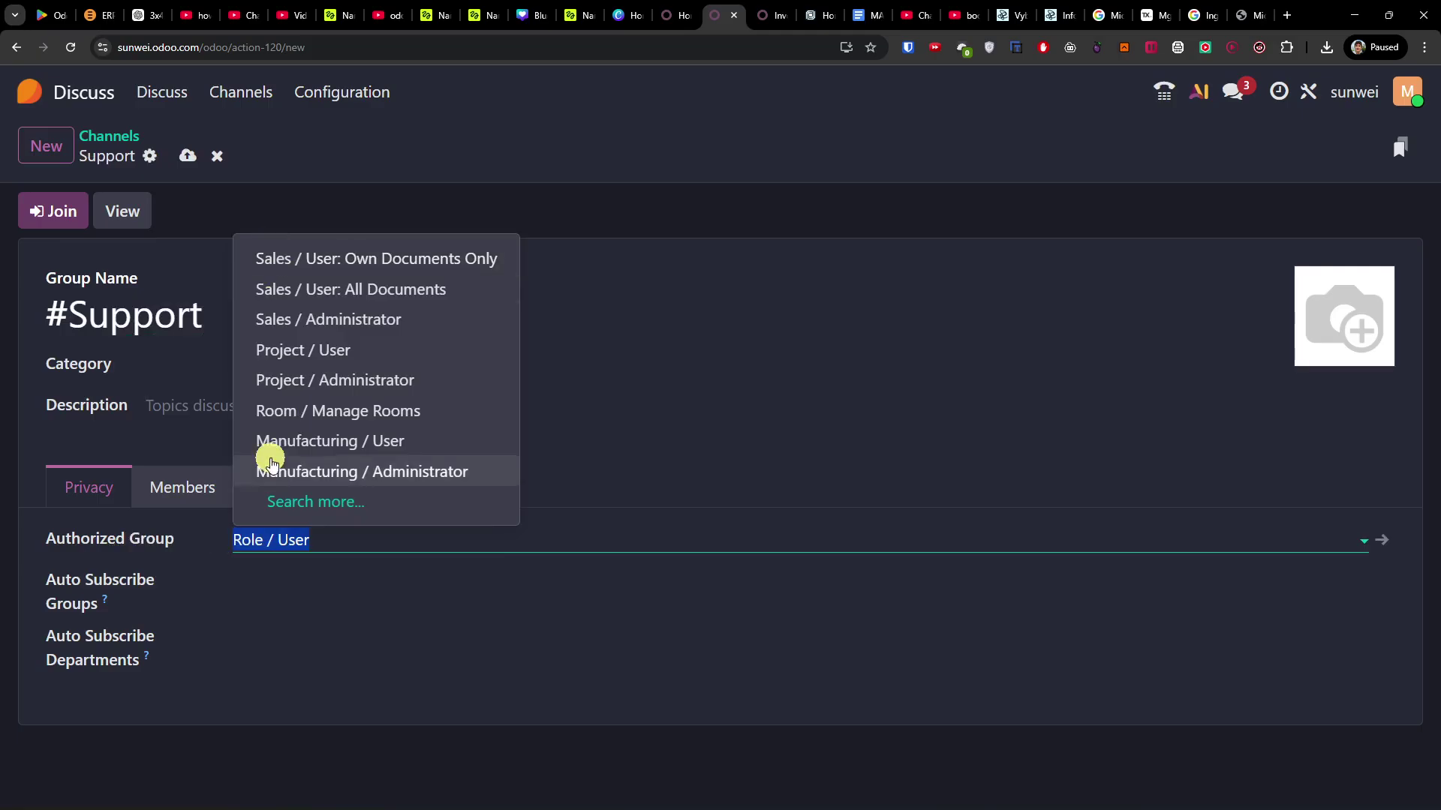
click(228, 595)
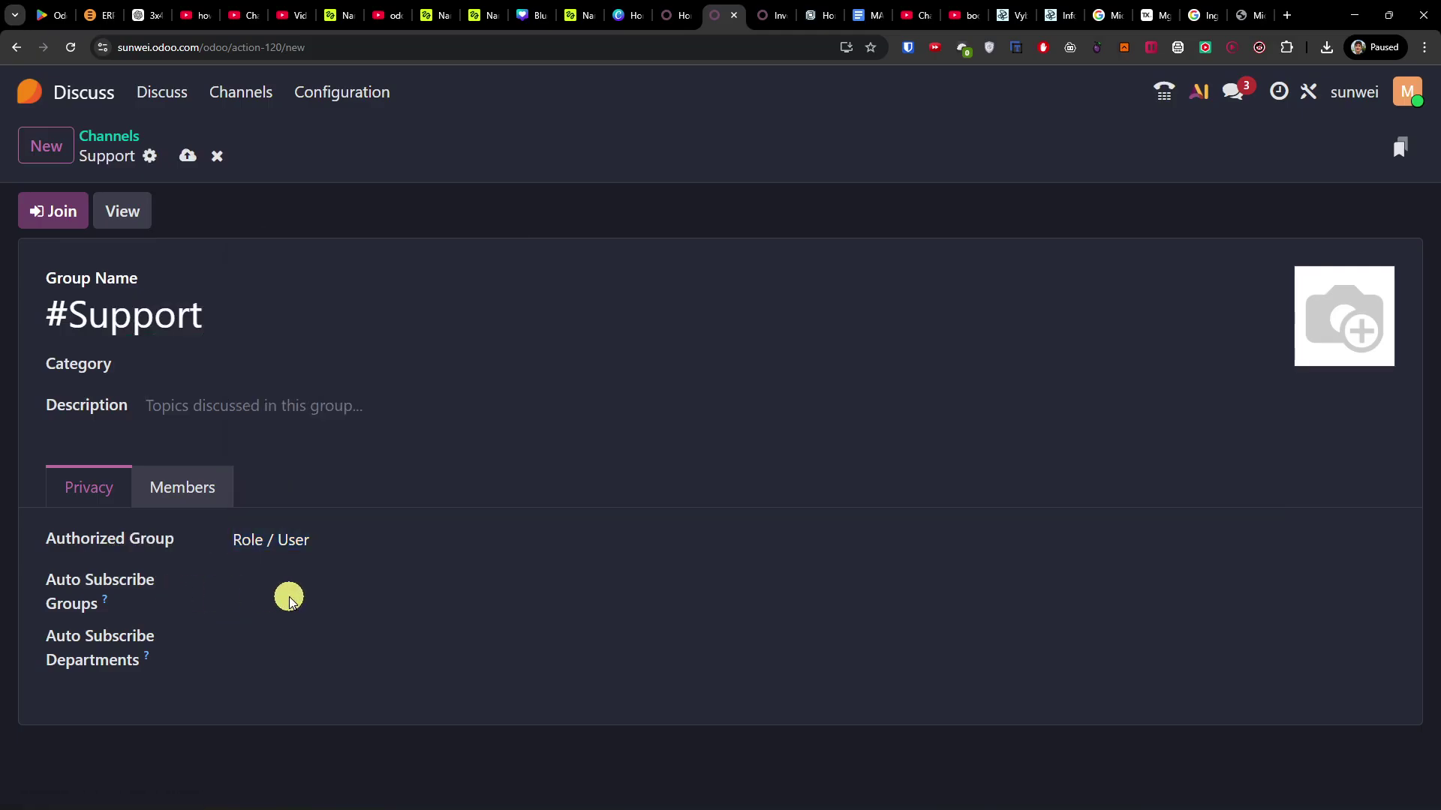
mouse_move(102, 612)
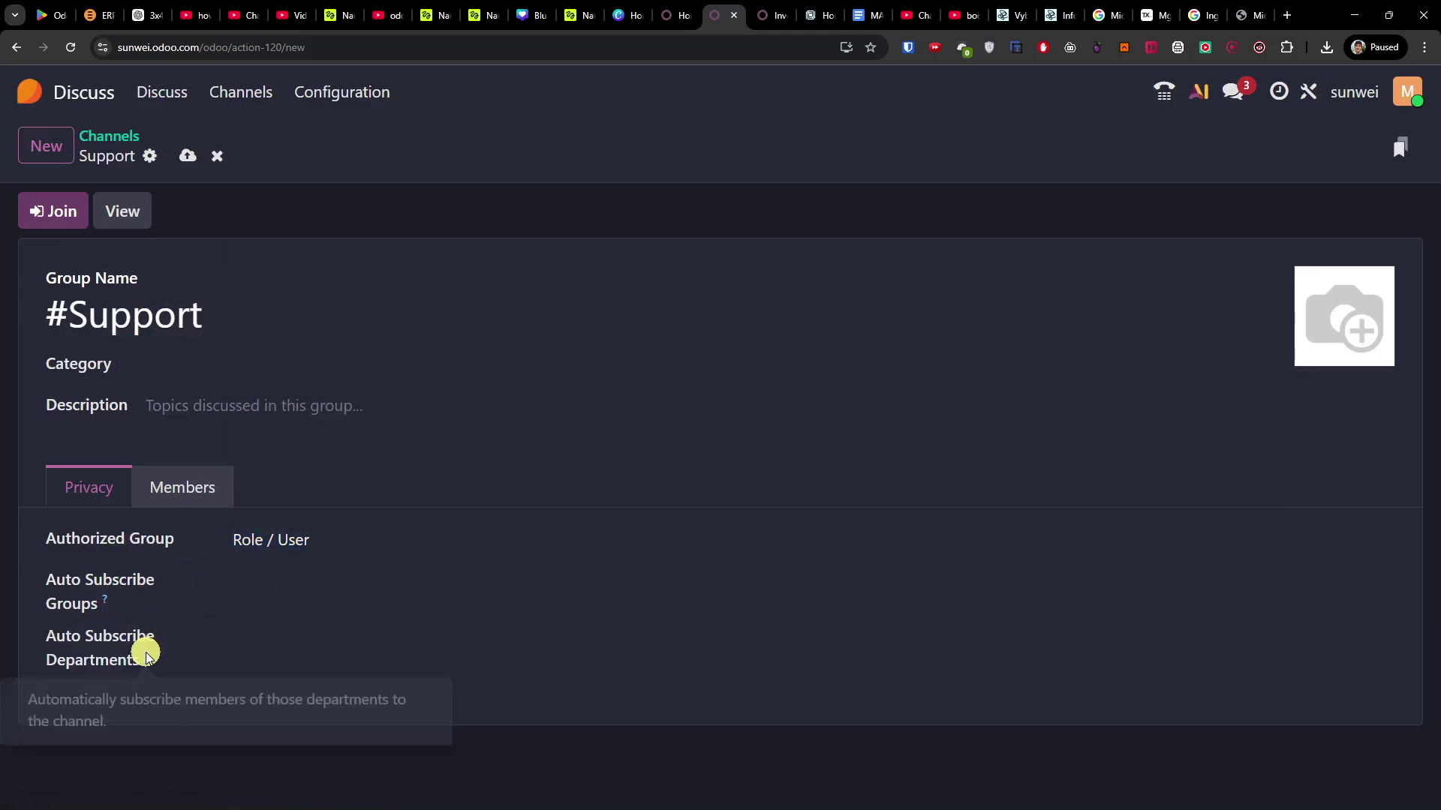
click(165, 491)
click(97, 574)
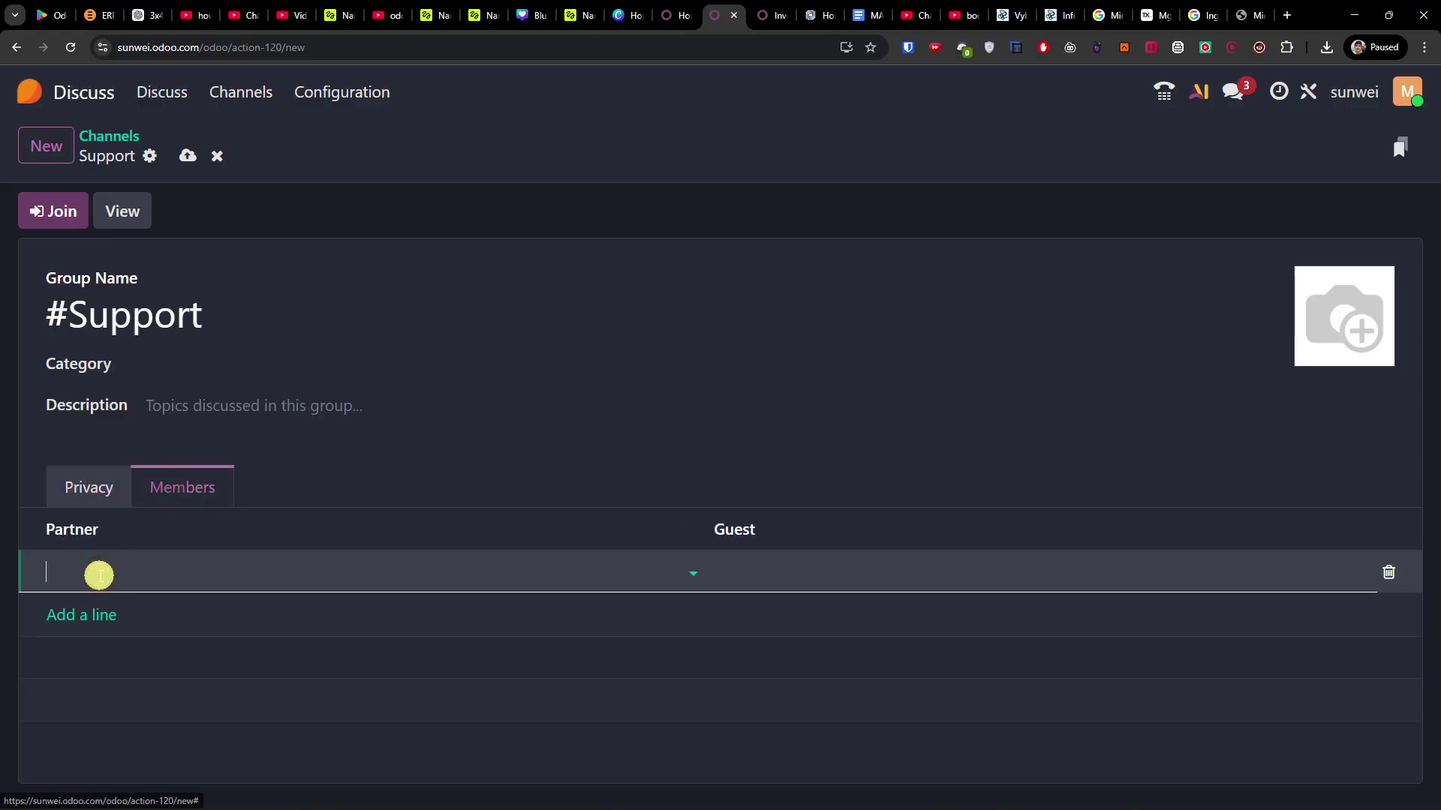
click(134, 572)
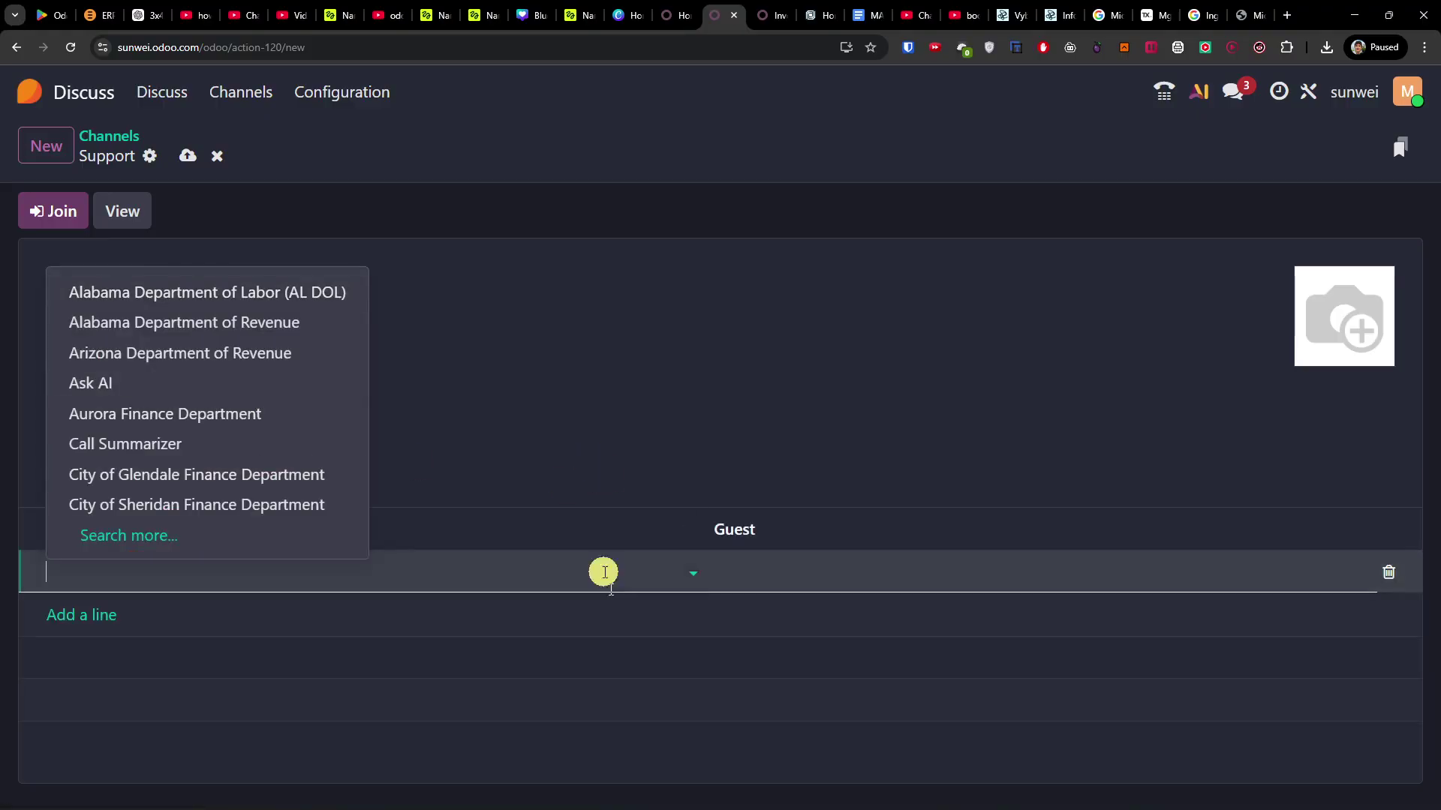
click(766, 565)
click(484, 572)
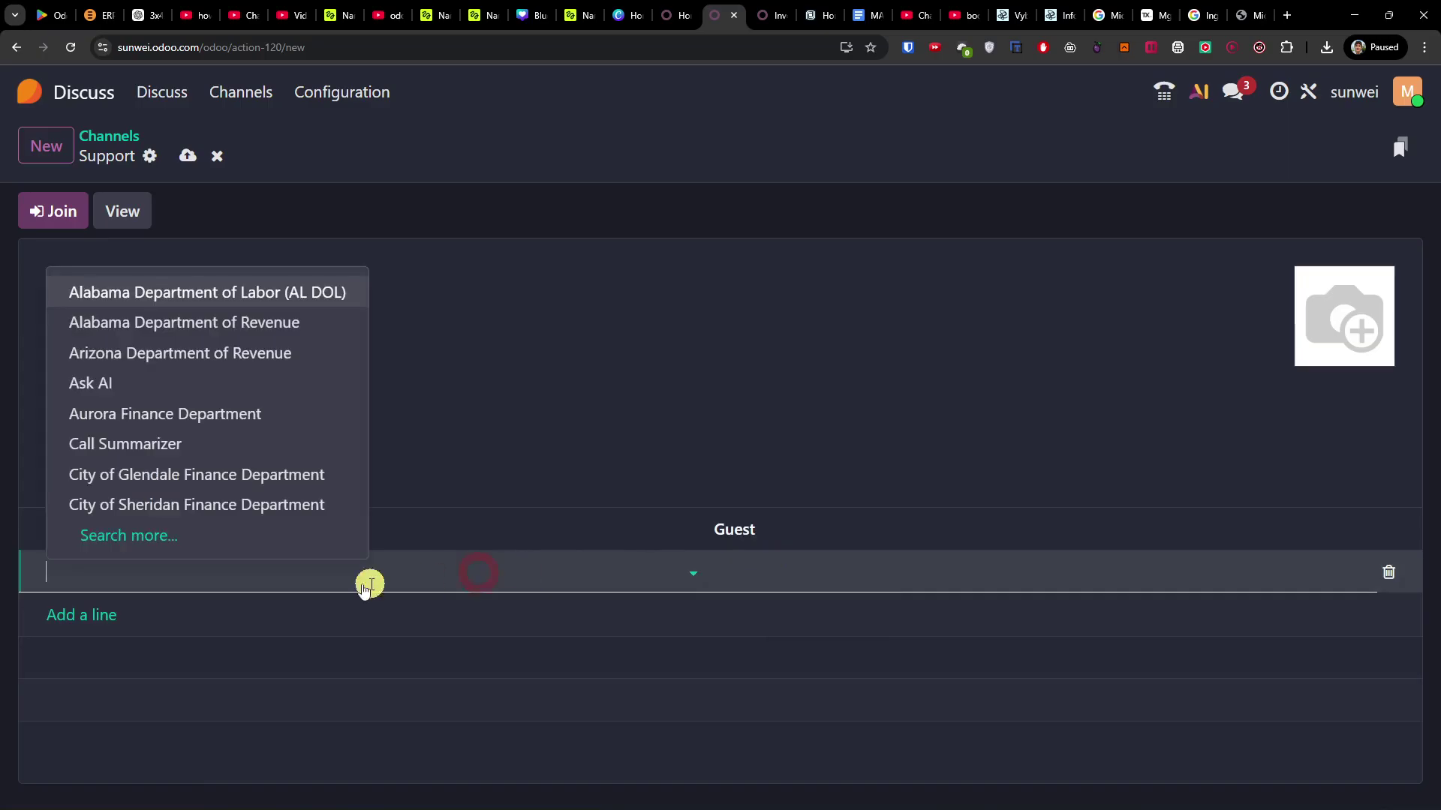
click(677, 459)
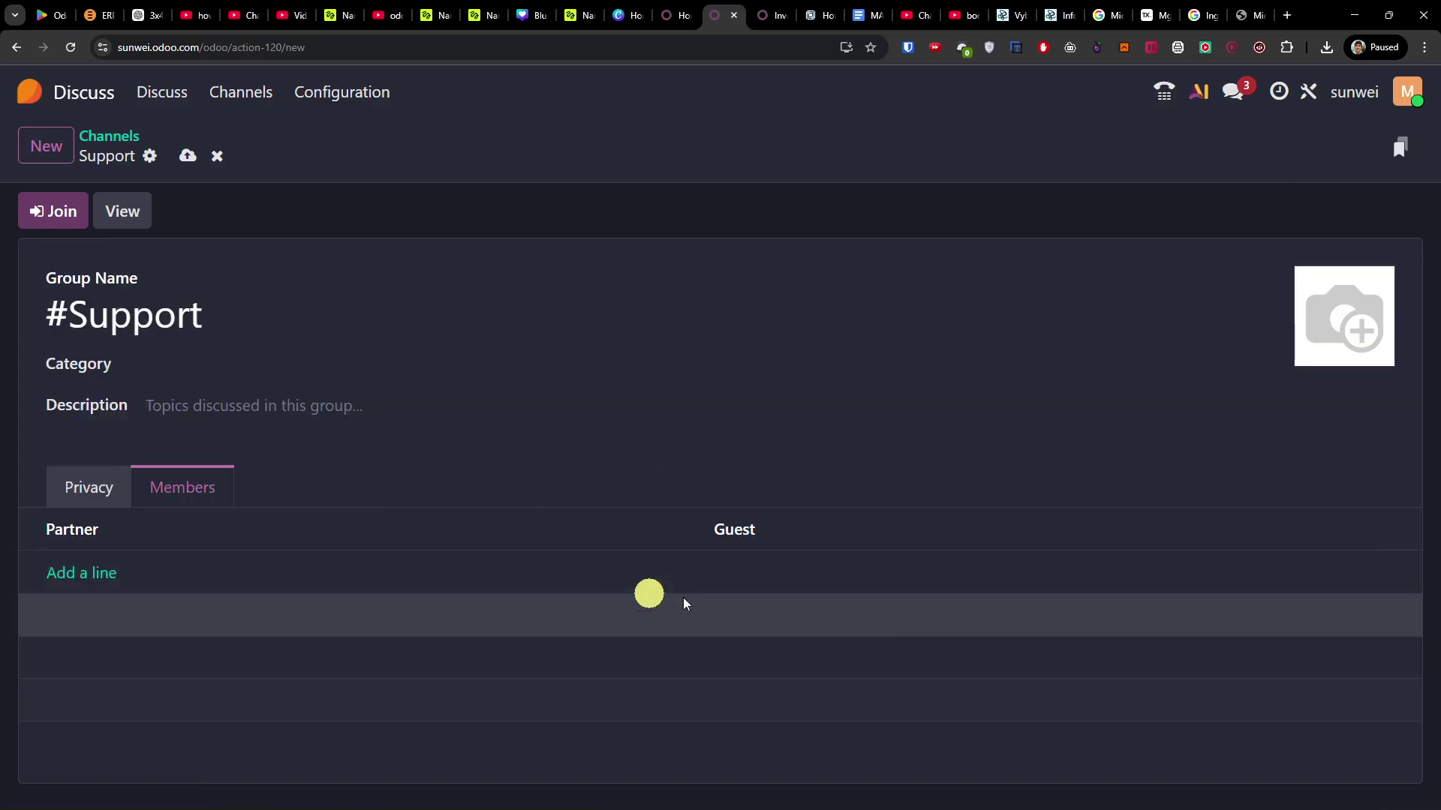
Save the Support channel by returning to the conversations, and view the Administrators, Nothing important and Support channels, including Support's options
click(171, 100)
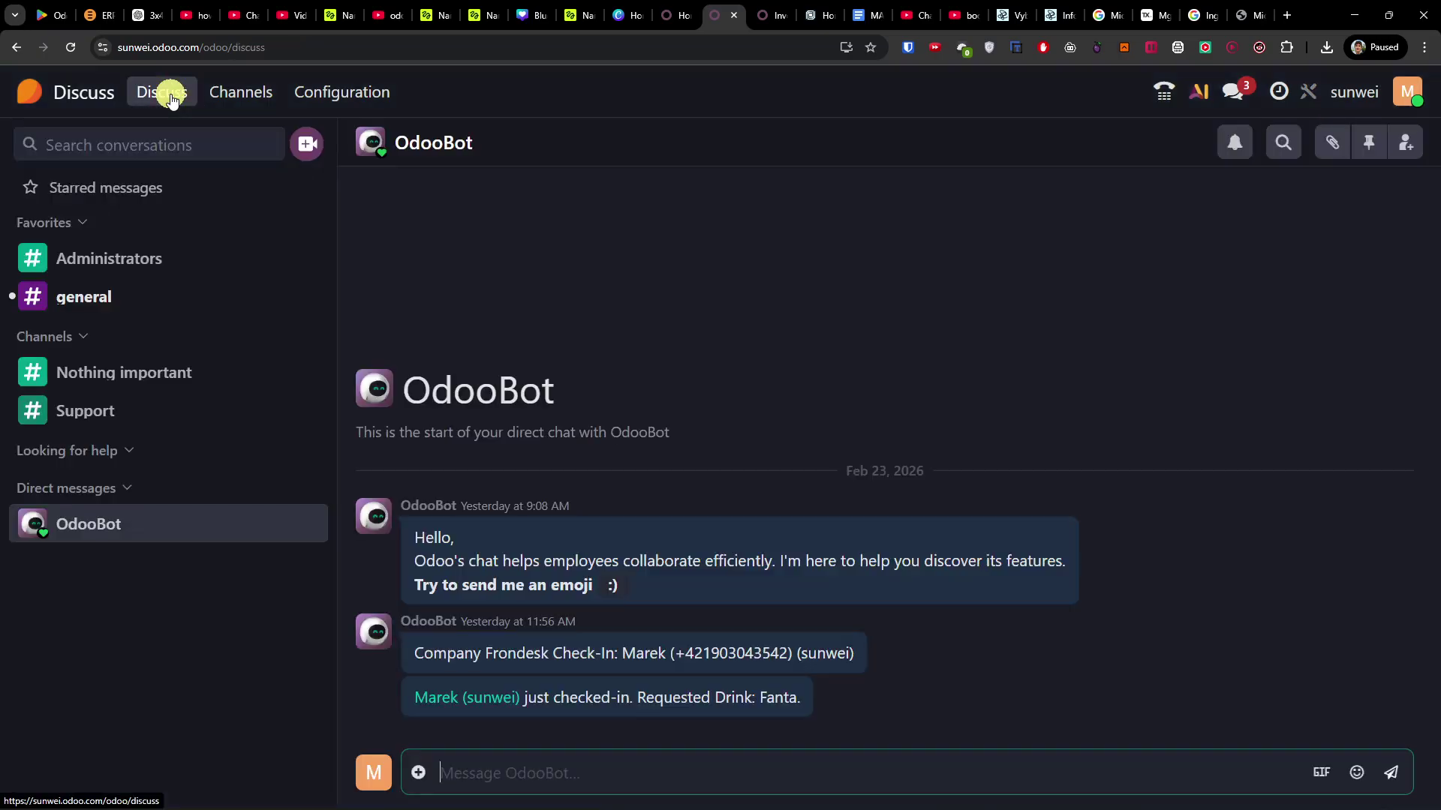
click(141, 263)
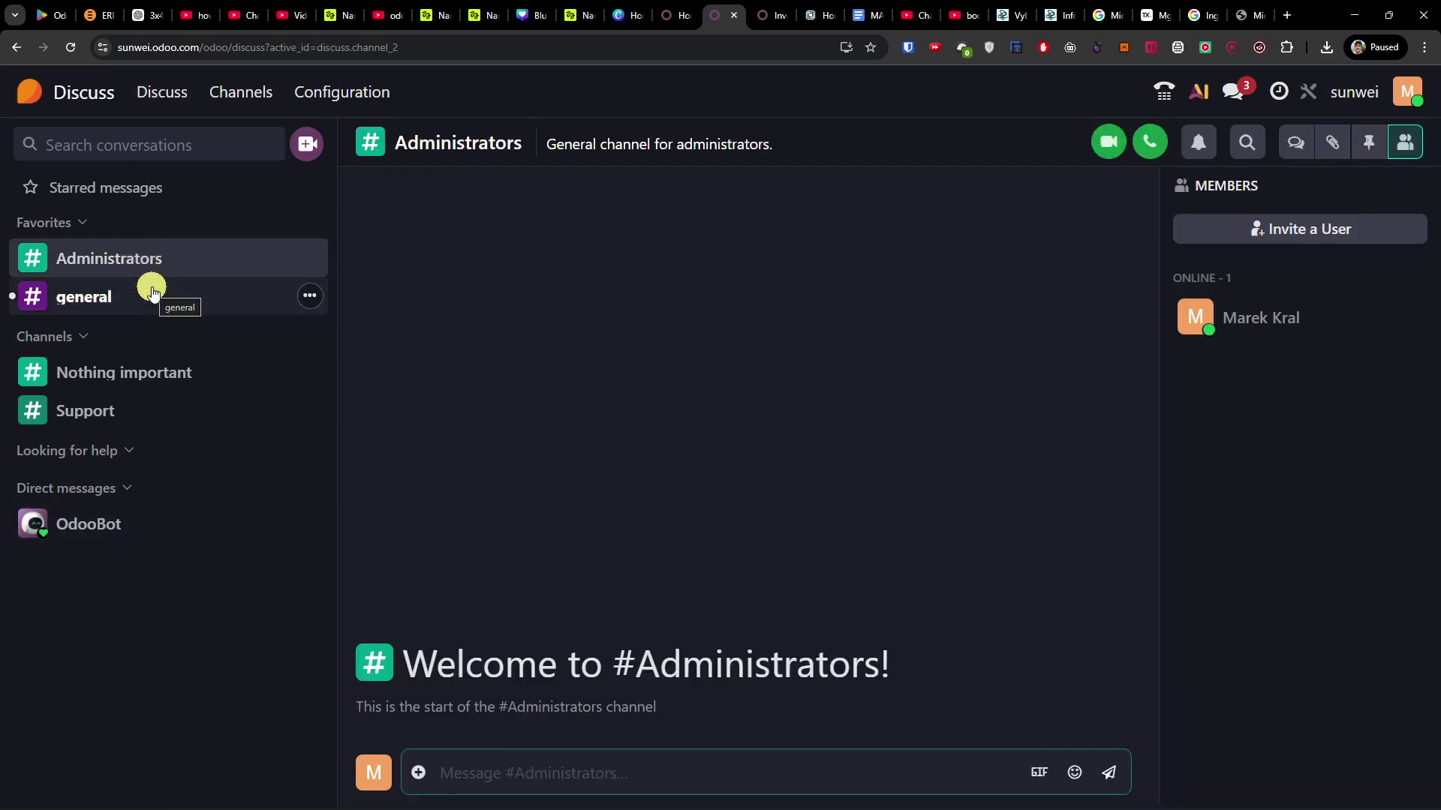
click(103, 377)
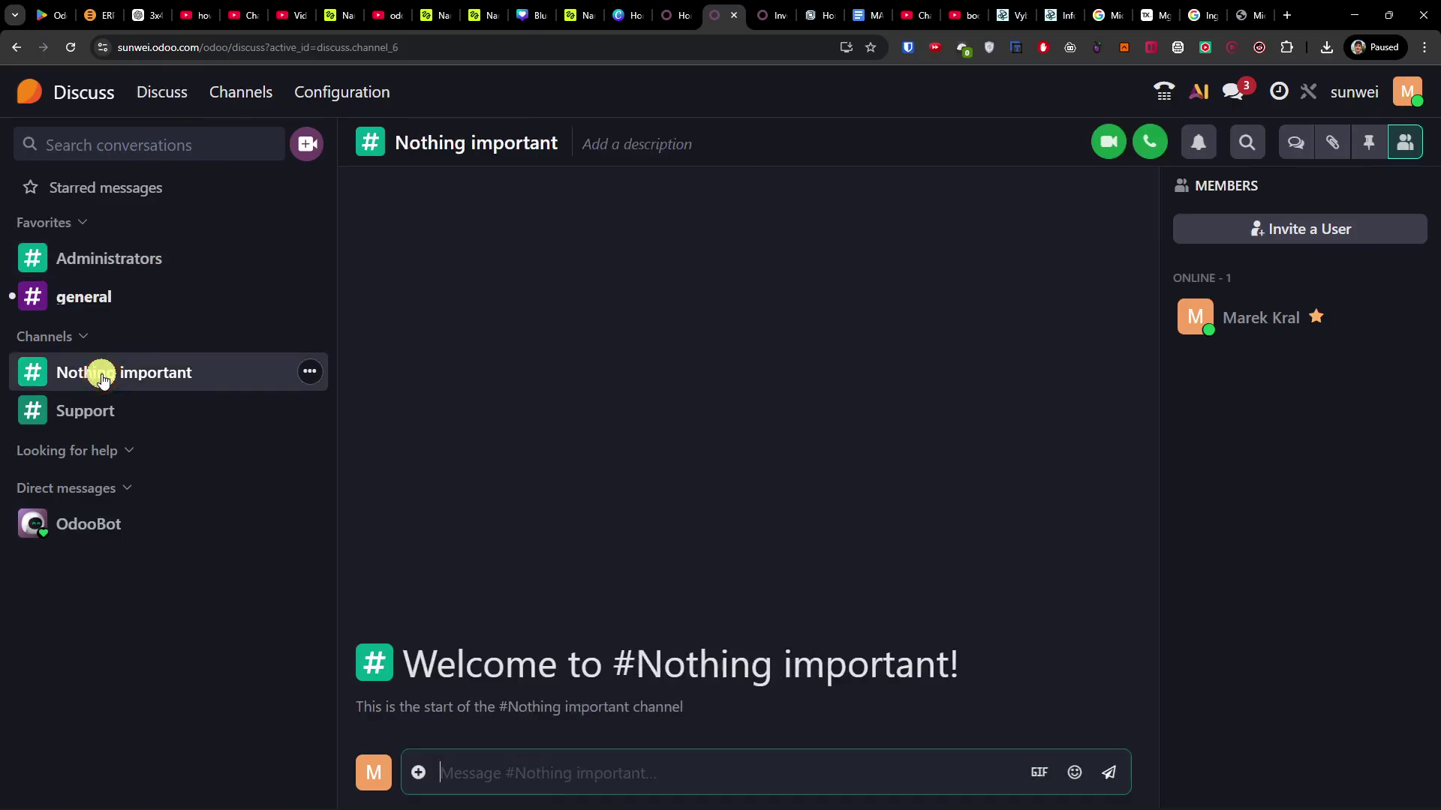
click(148, 417)
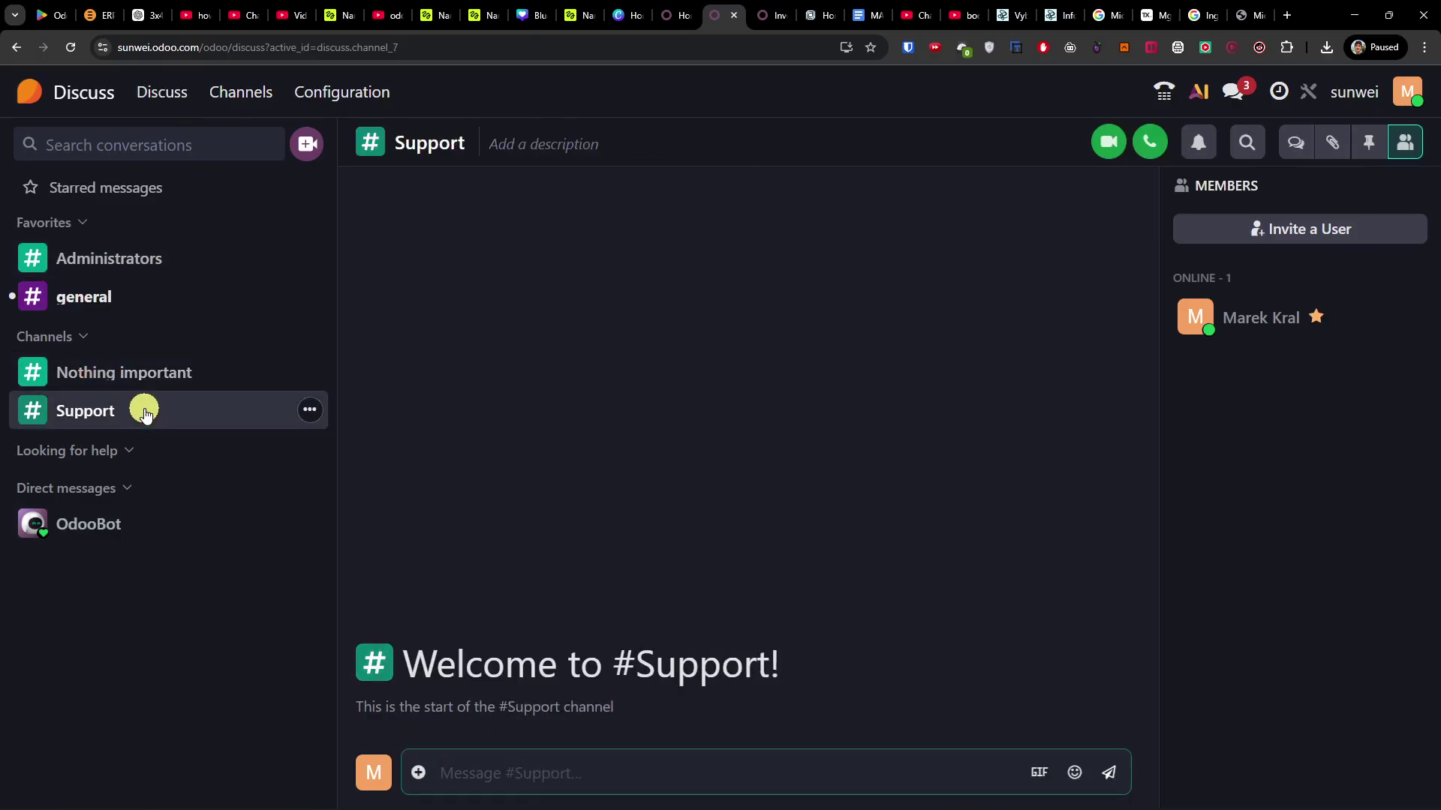
click(314, 412)
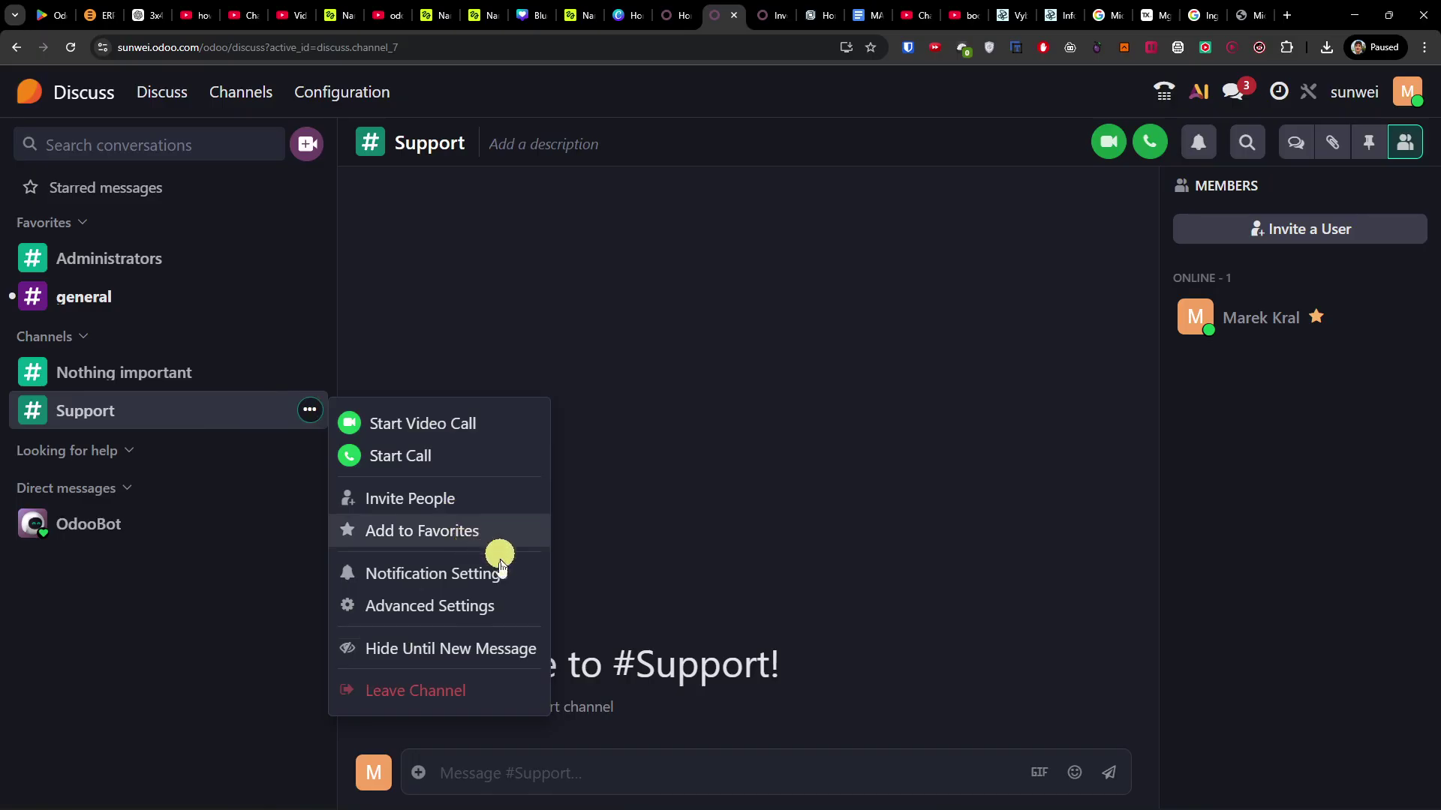
click(118, 582)
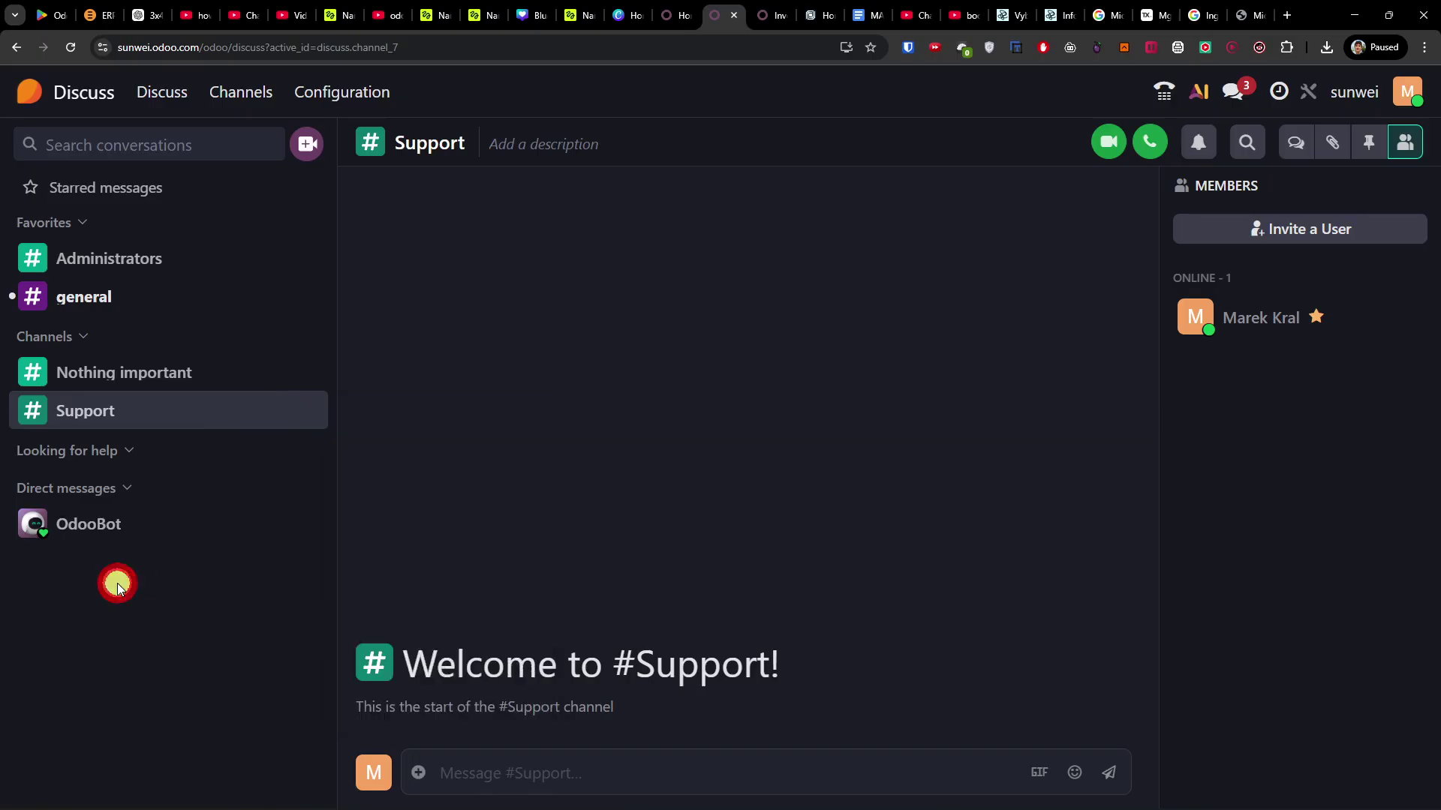
Collapse the "Looking for help" category and try to move the Nothing important channel down to the direct messages
drag(97, 454, 93, 483)
click(96, 367)
drag(112, 370, 195, 529)
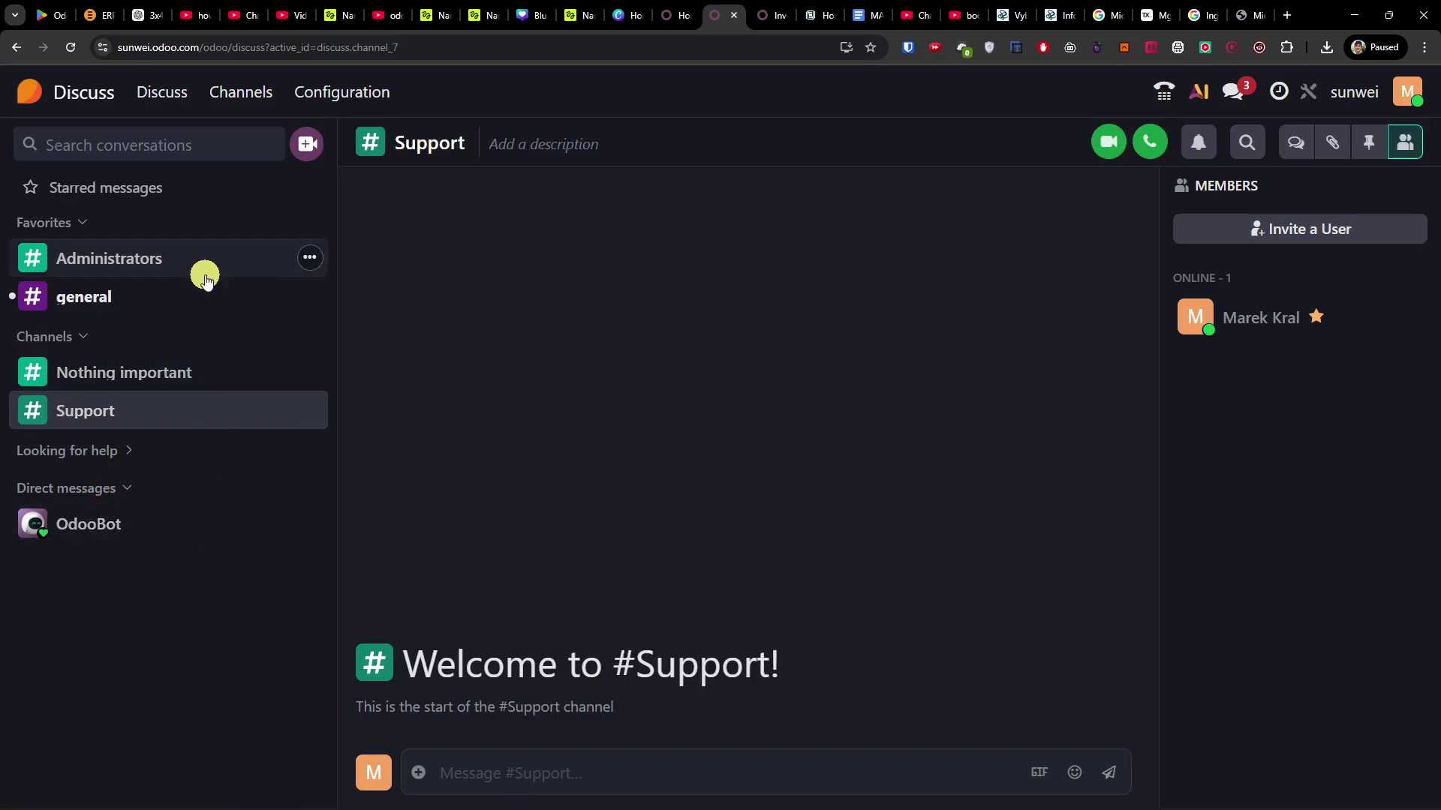
Remove the Administrators channel from the favorites and add the Nothing important channel to them
click(310, 258)
click(398, 377)
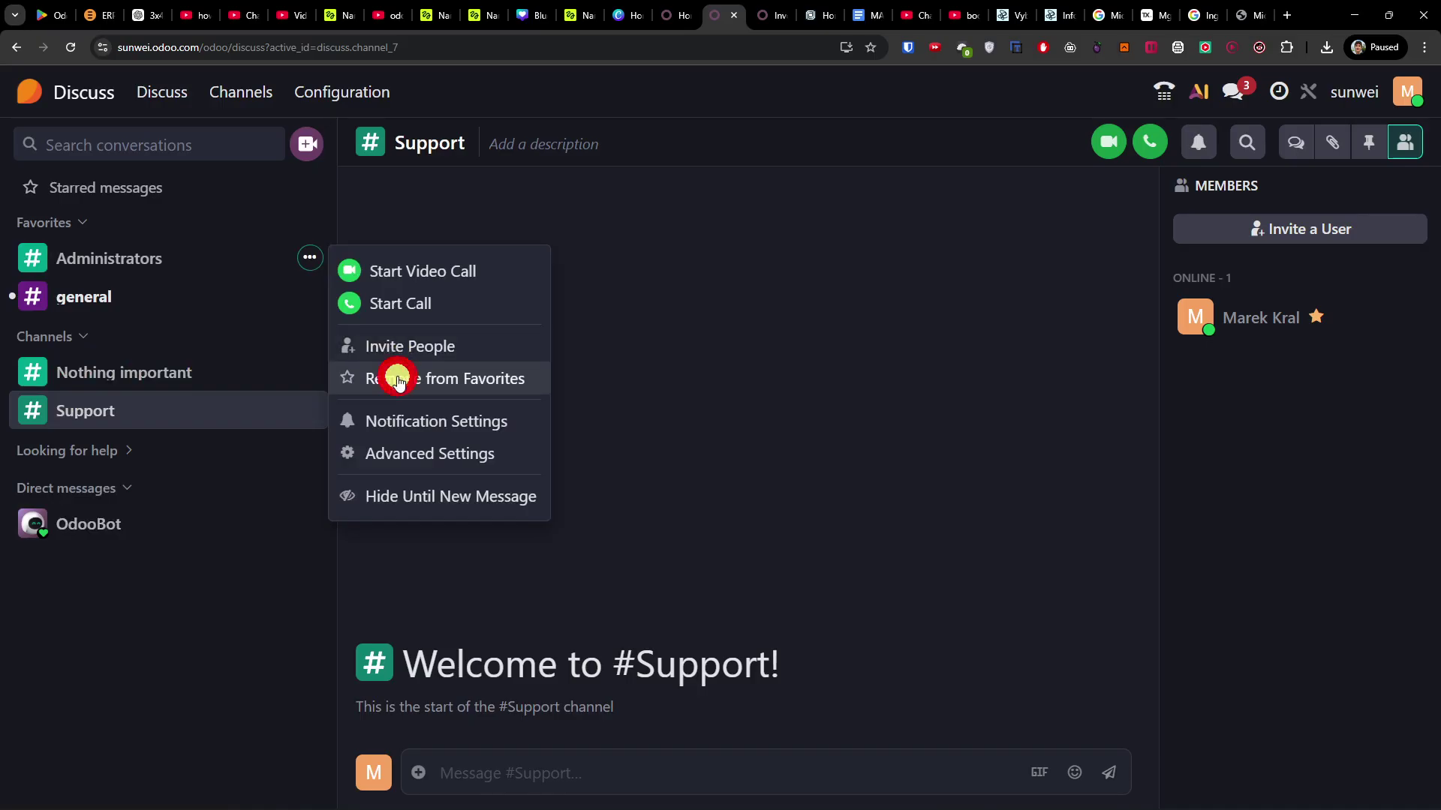
click(307, 335)
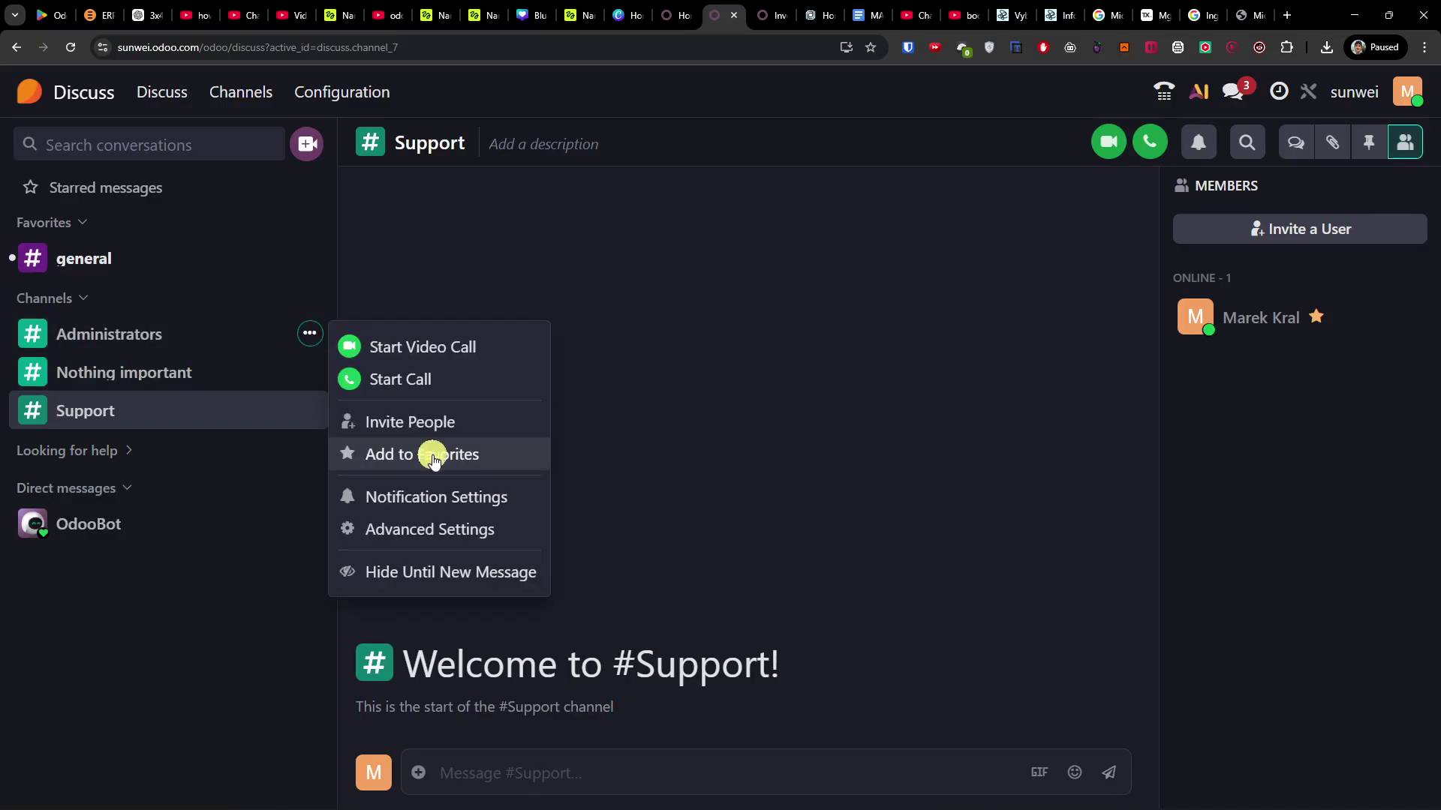
click(310, 375)
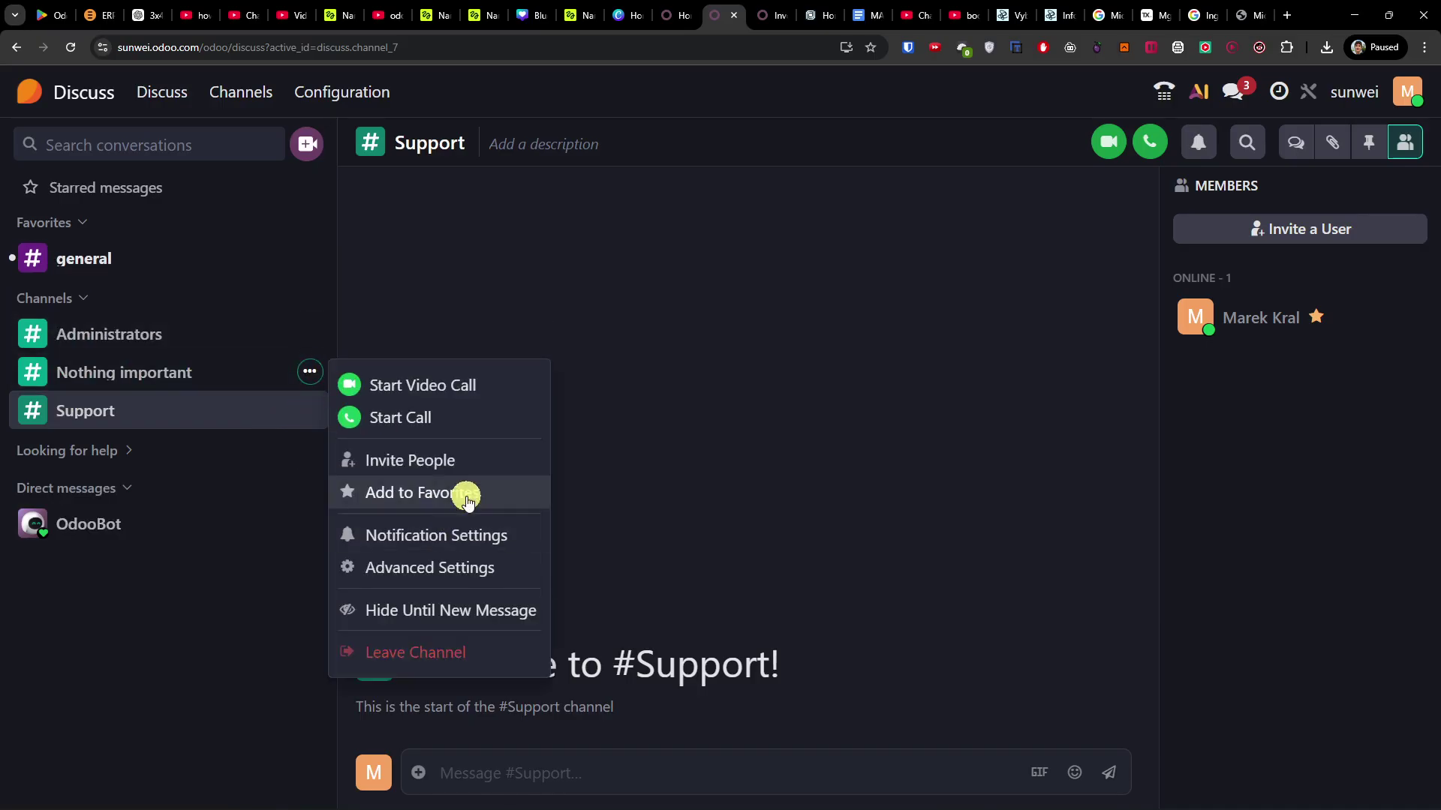
click(468, 492)
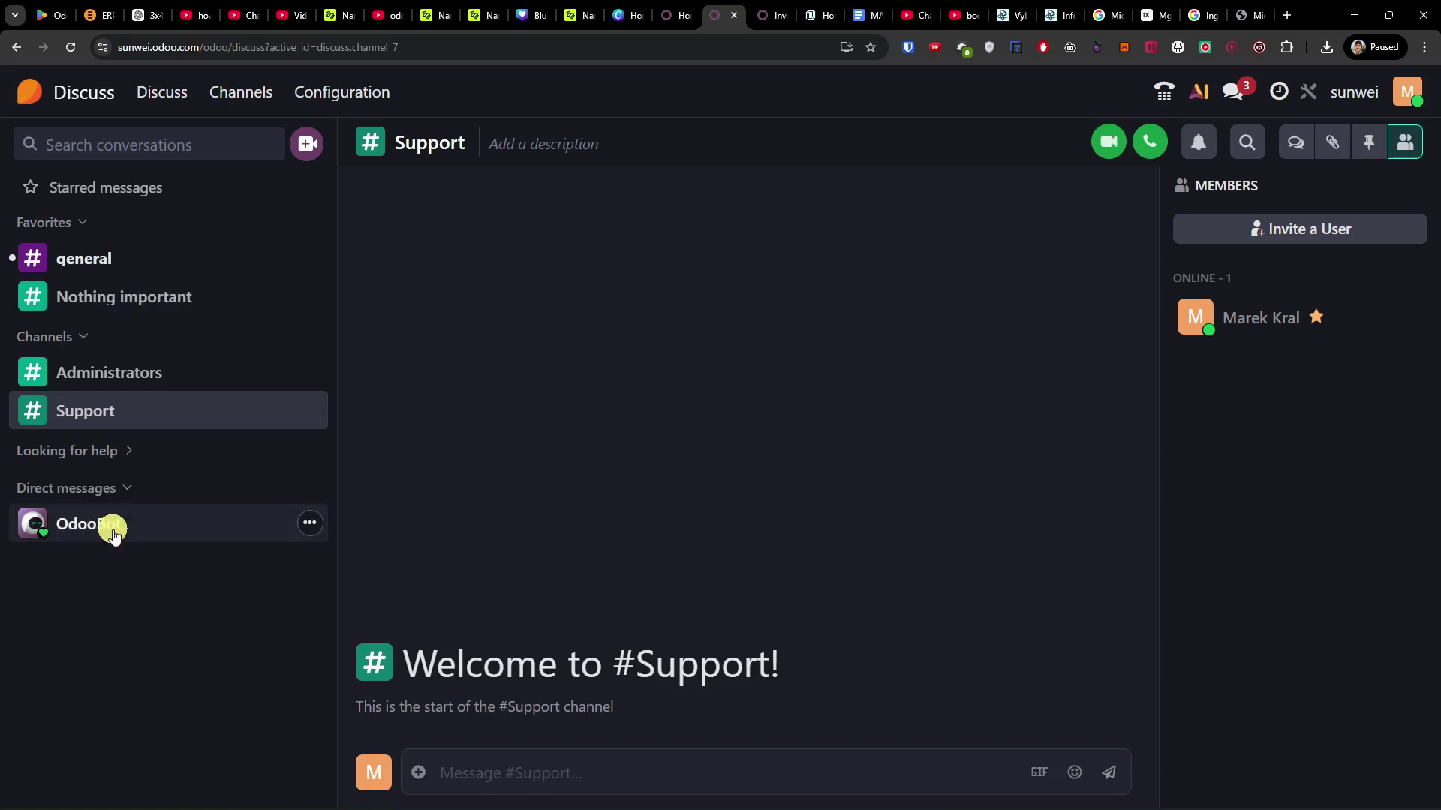
View the OdooBot chat and send the message "hey there" in the Nothing important channel
click(142, 521)
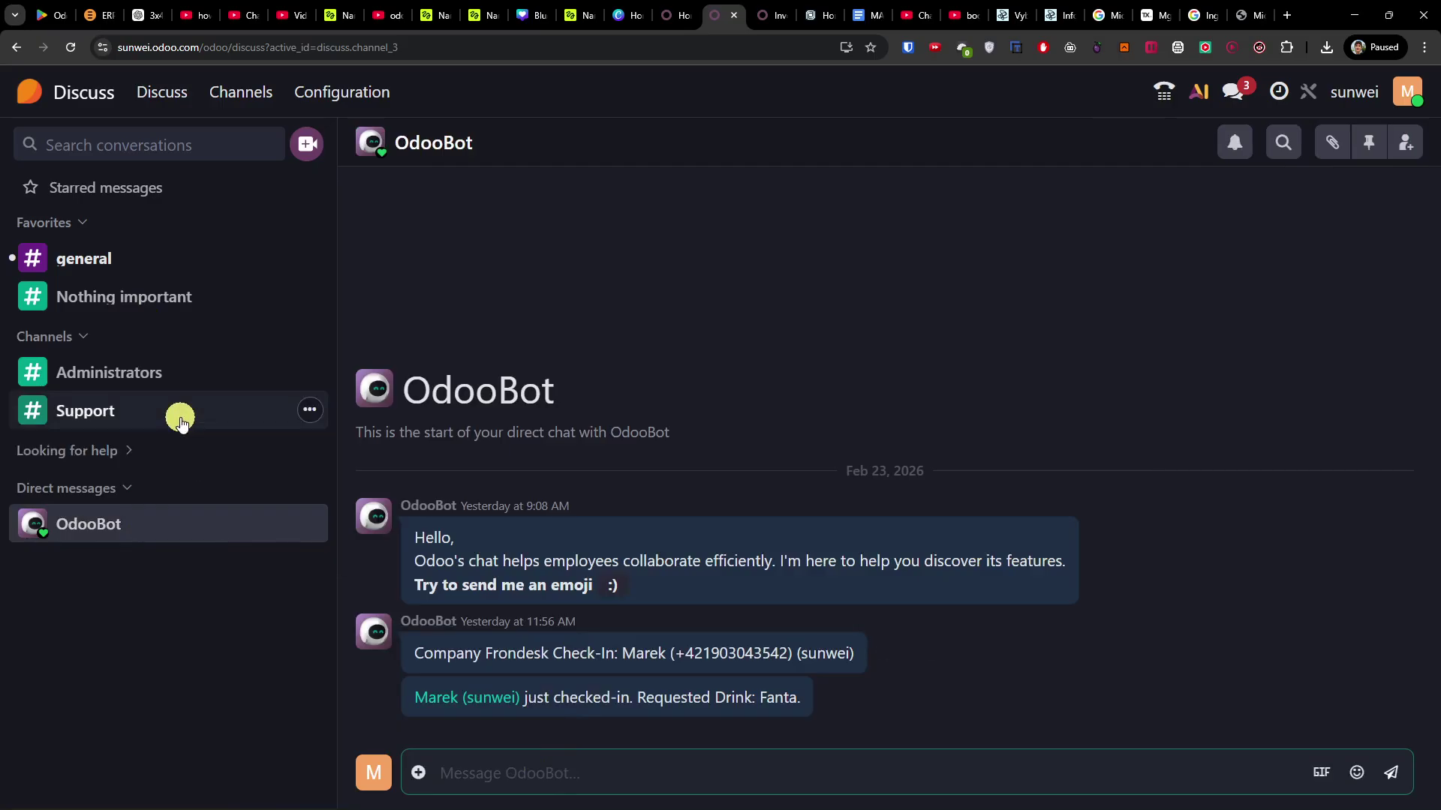
click(156, 298)
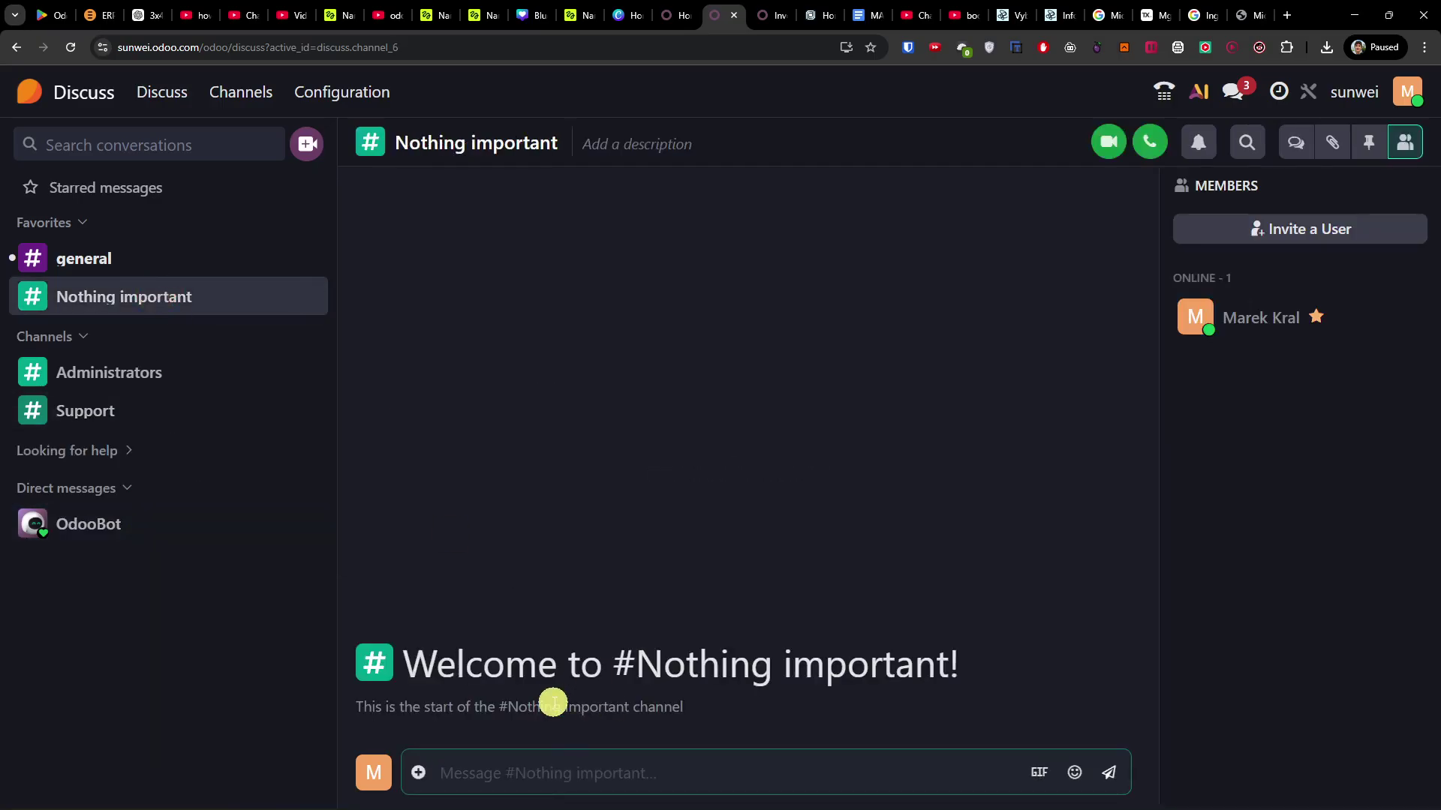
text(hey there)
key(Return)
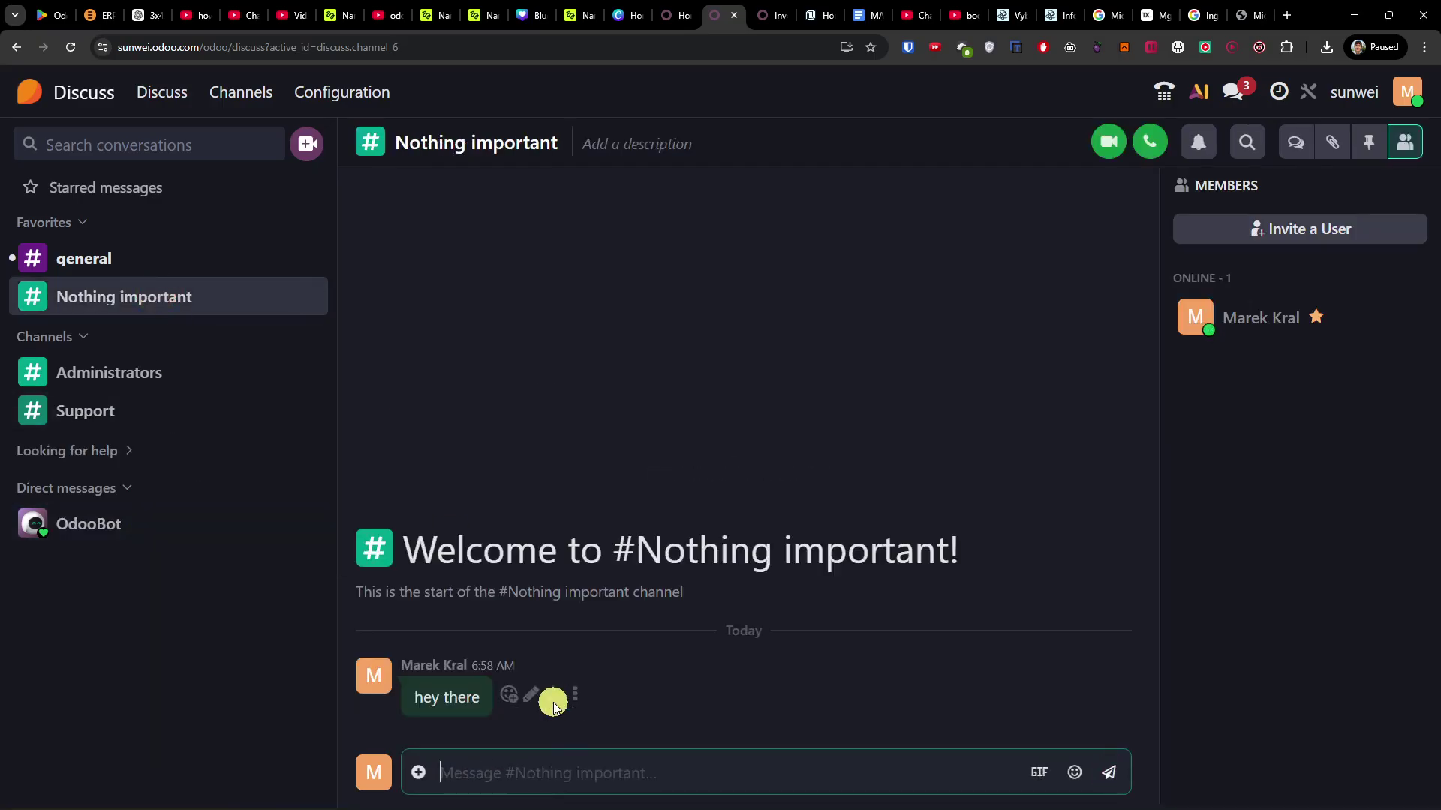
Delete the "hey there" message from the Nothing important channel
click(575, 694)
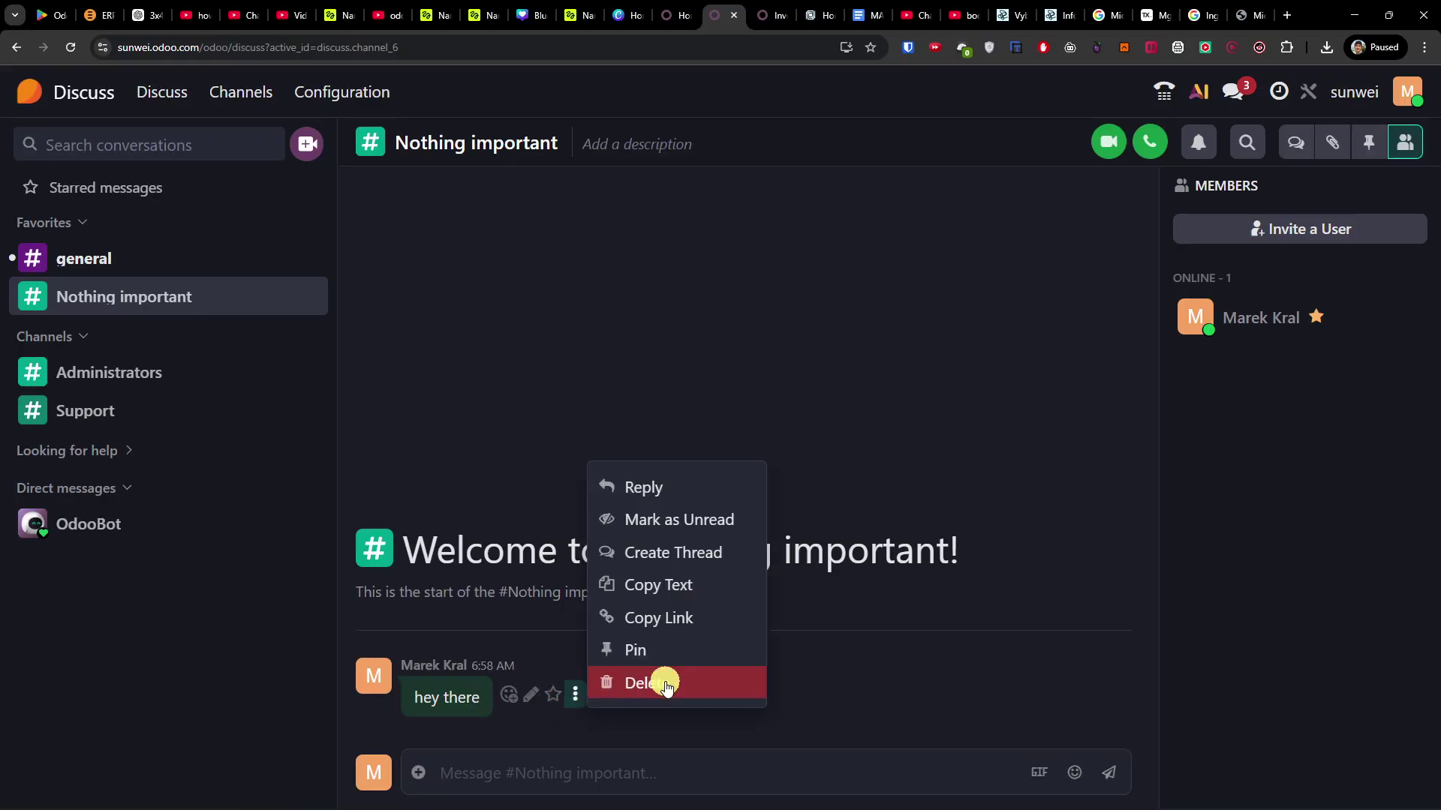
click(665, 688)
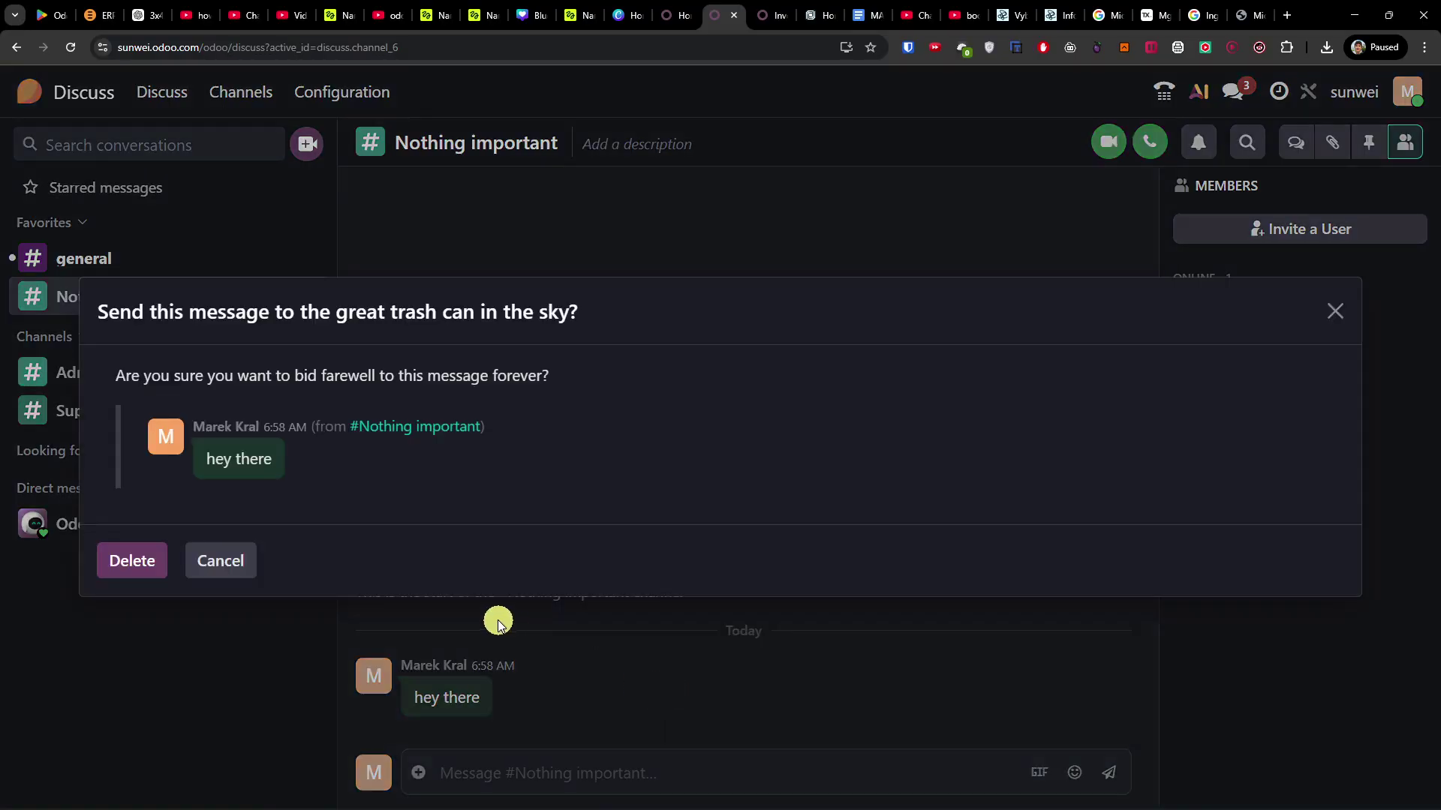
click(145, 563)
Send a grinning face emoji with smiling eyes and the message "this is for real" in the Nothing important channel
click(516, 754)
click(1073, 775)
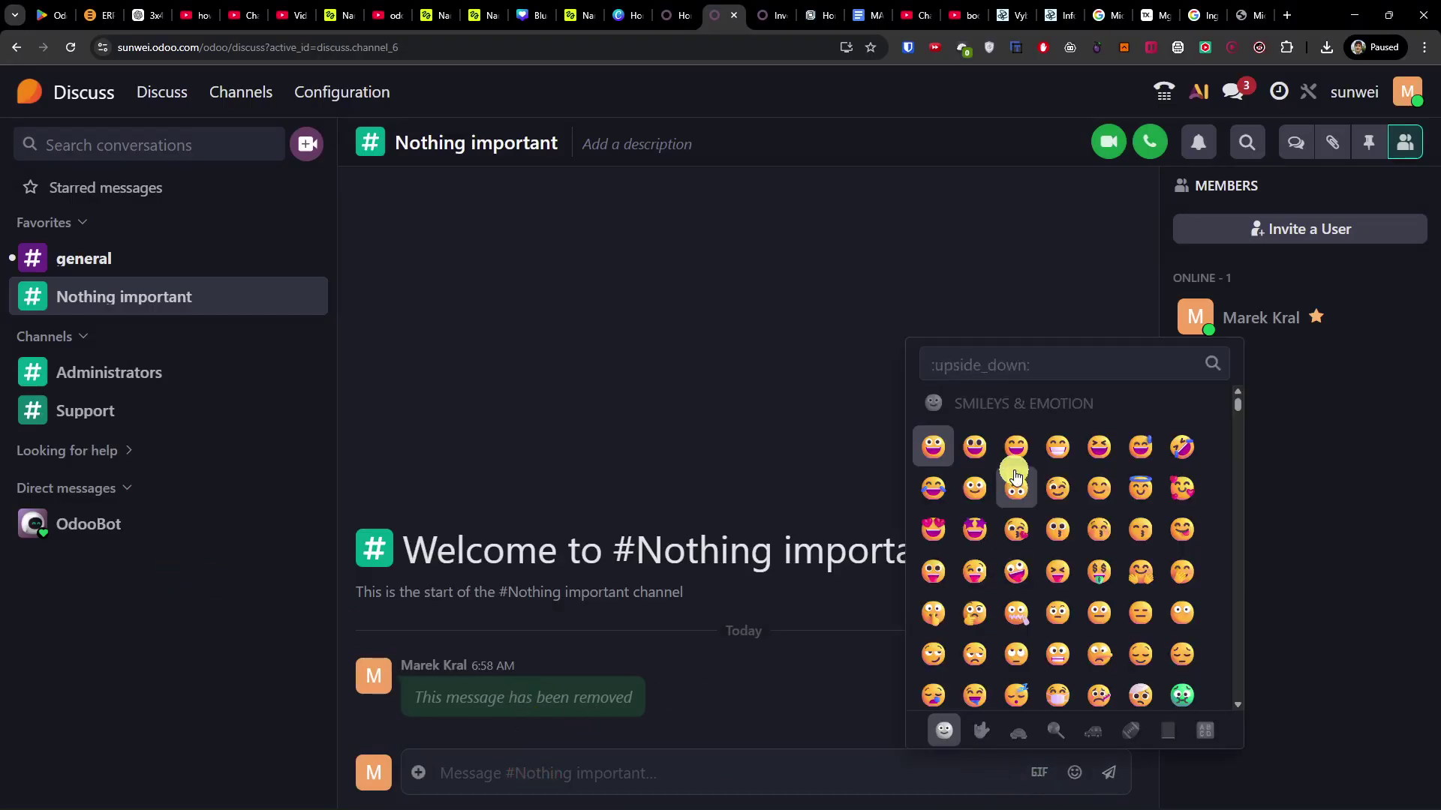
click(1013, 447)
click(1107, 775)
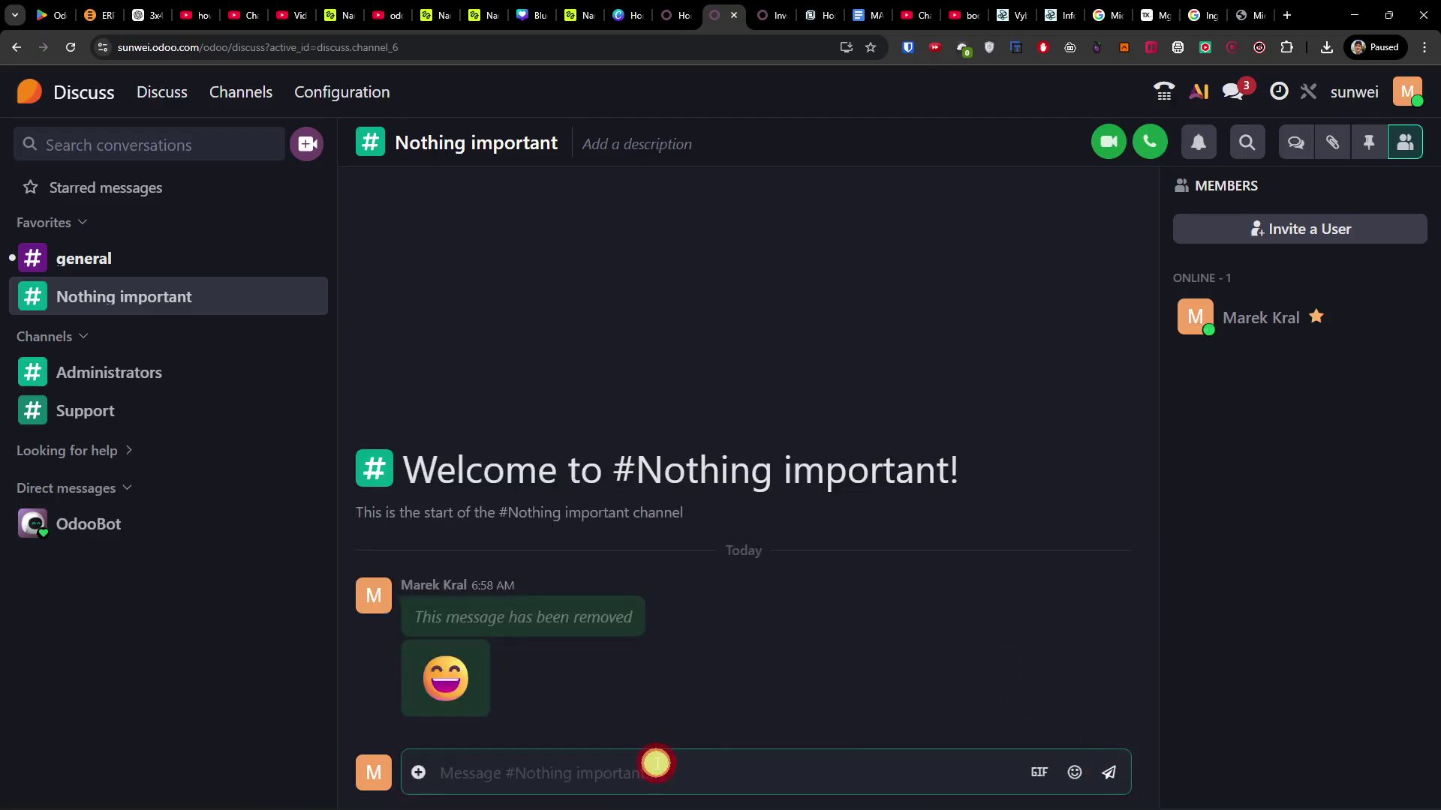
text(this is for real)
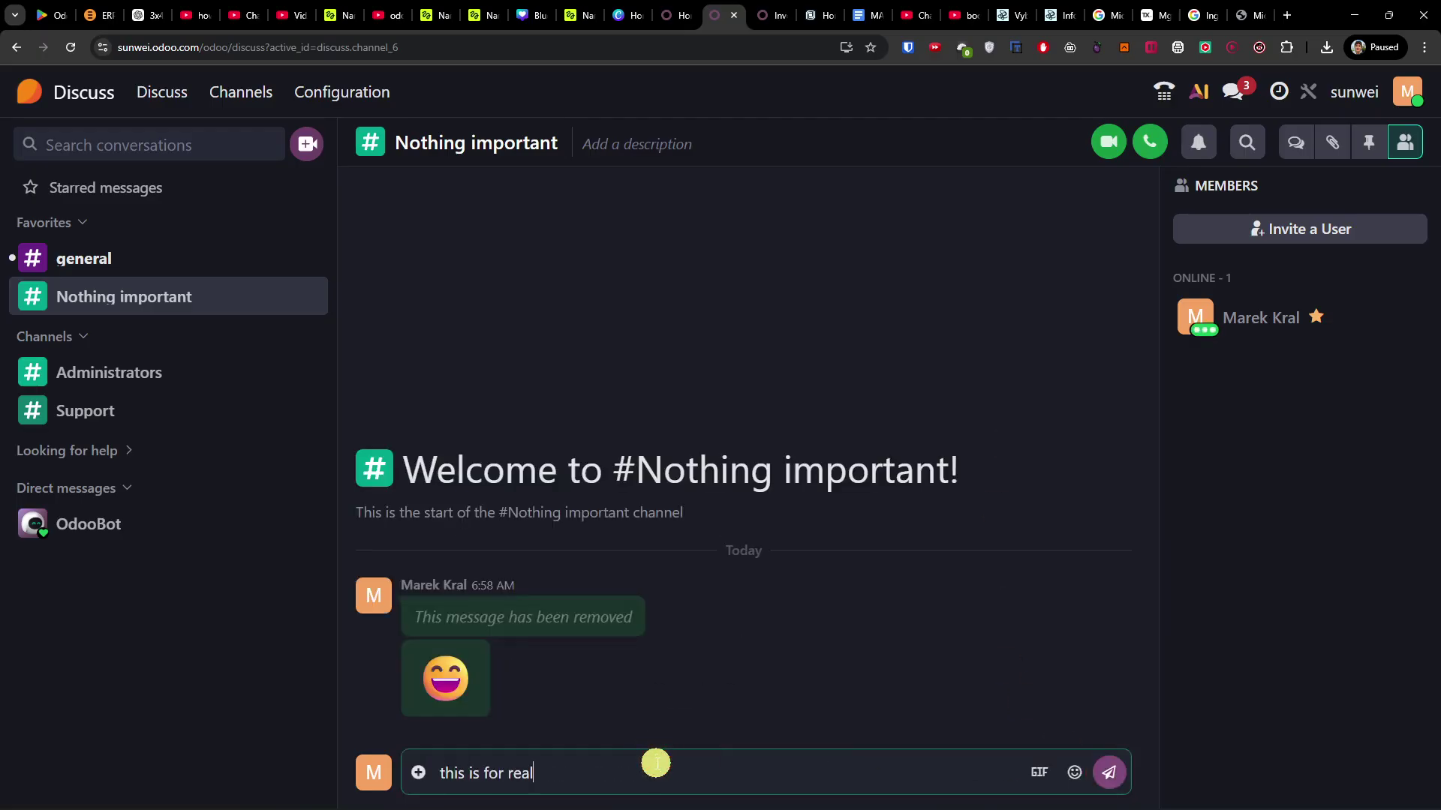
key(Return)
React to the "this is for real" message with a thumbs-up and a red heart
mouse_move(492, 691)
click(537, 694)
click(447, 639)
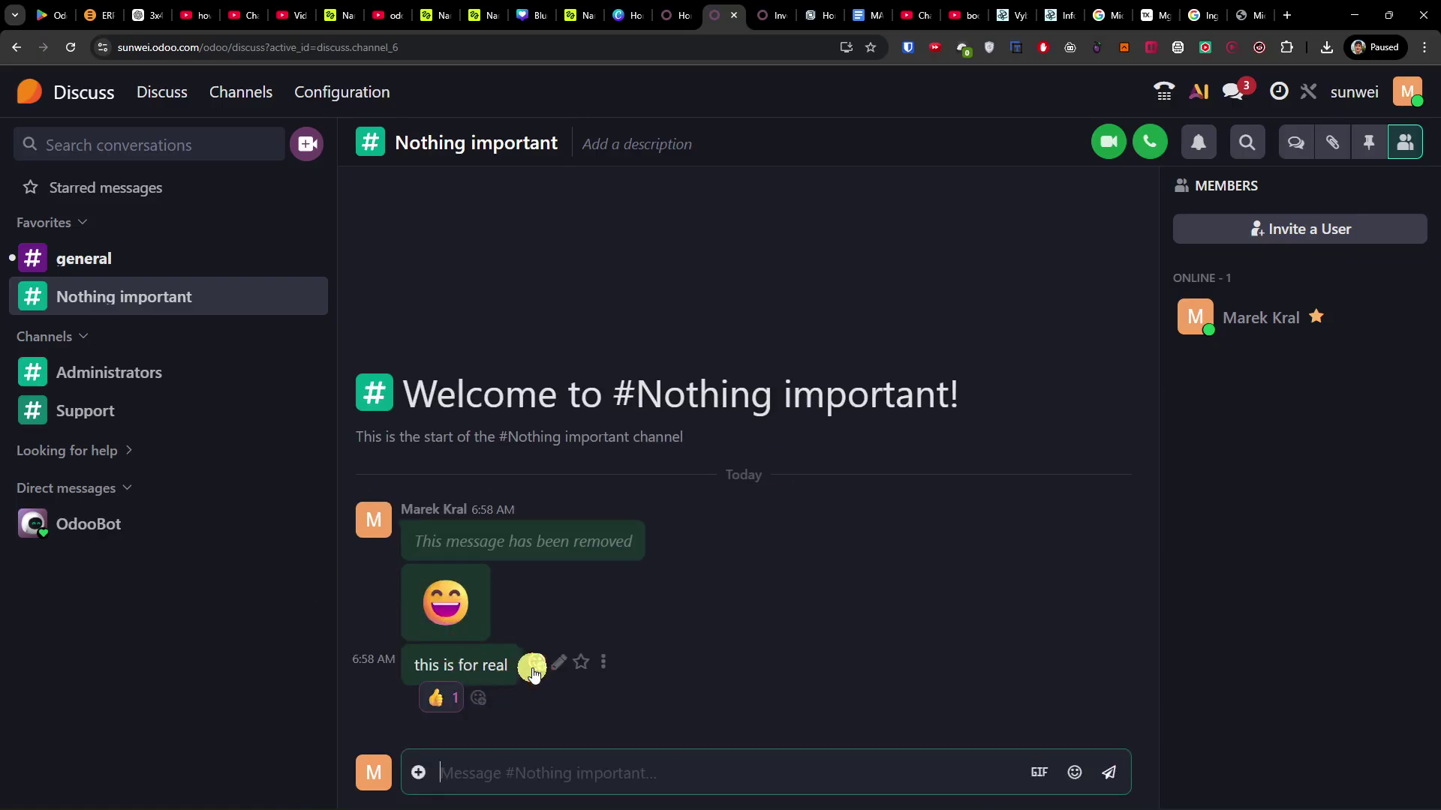
click(535, 673)
click(497, 609)
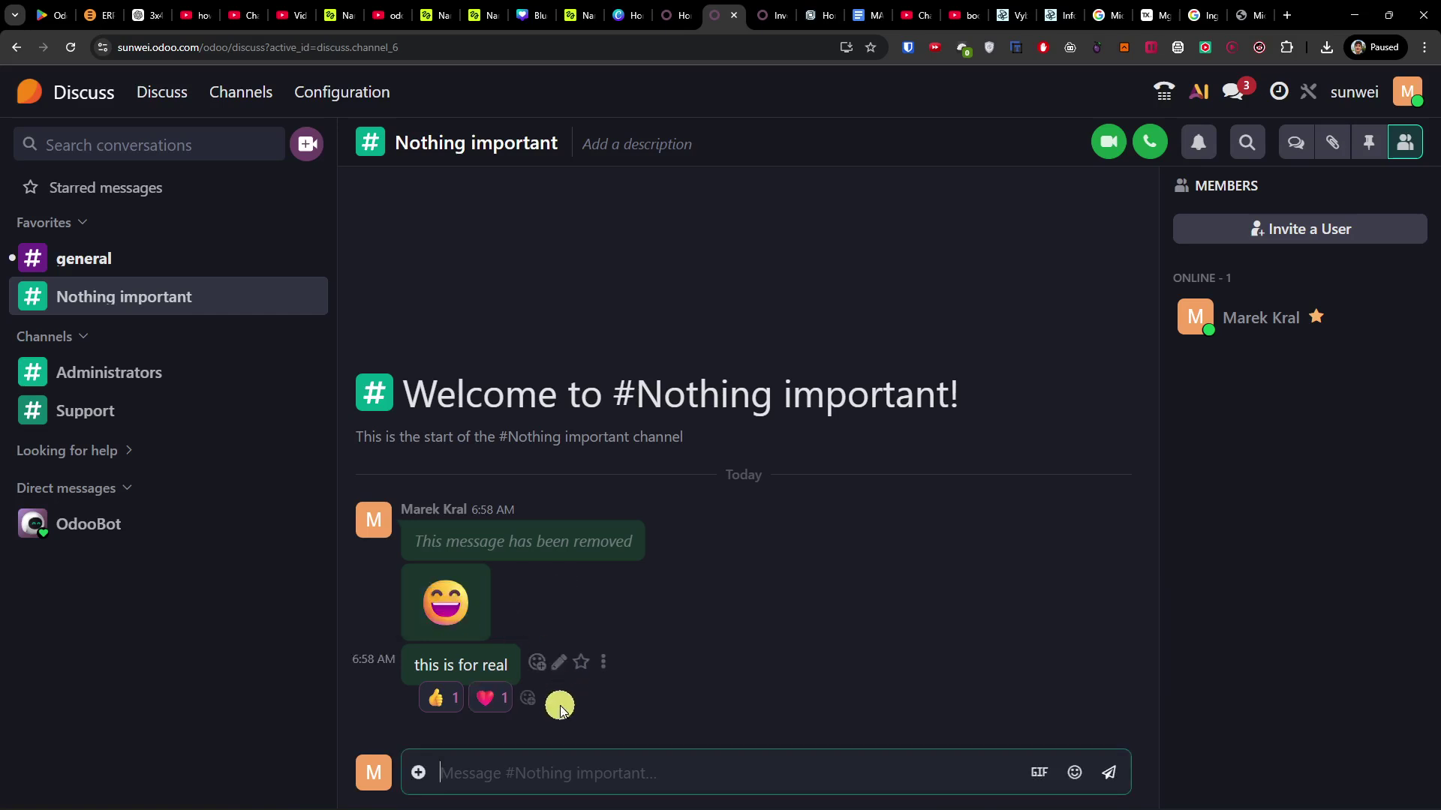
Star the "this is for real" message in the Nothing important channel
click(585, 663)
click(606, 667)
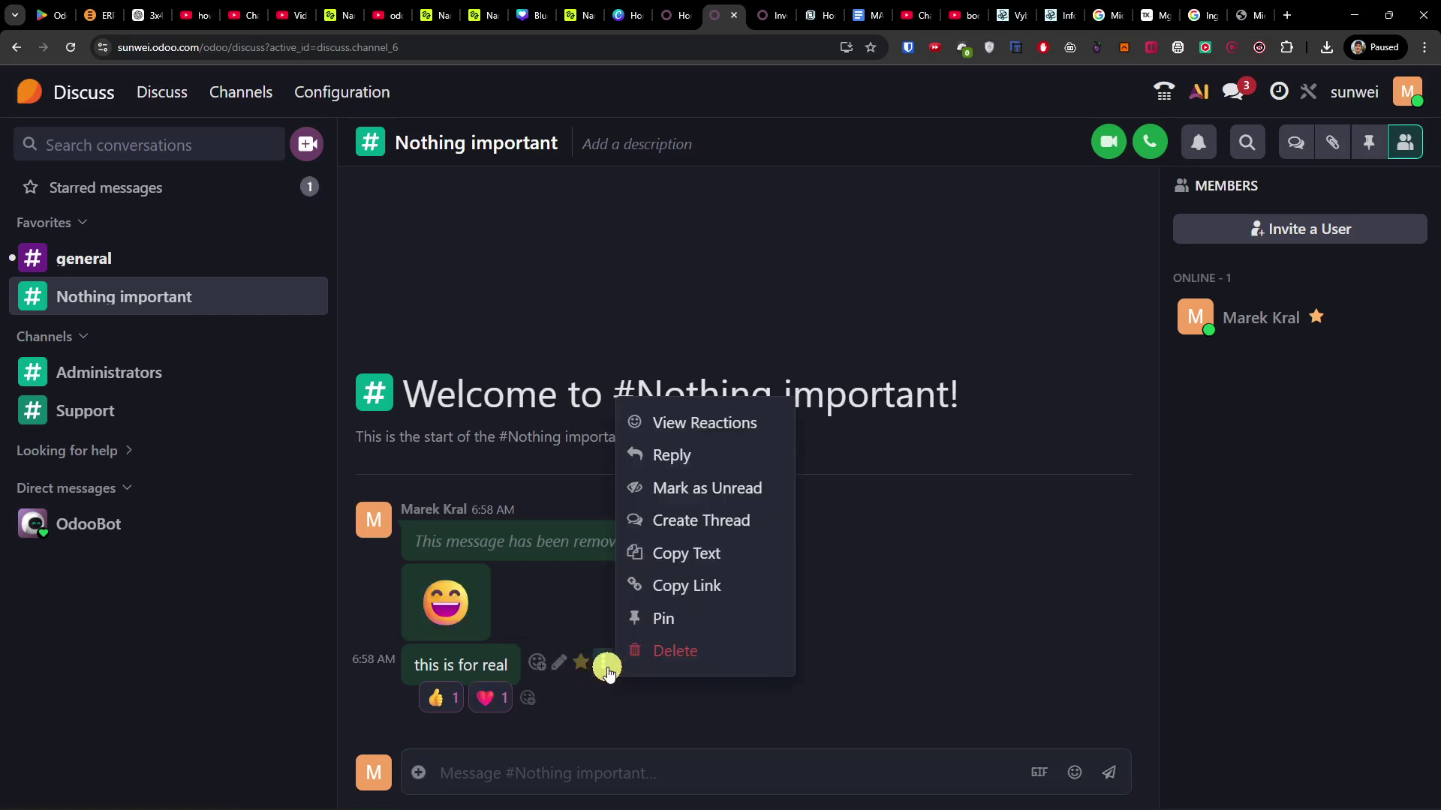
click(606, 667)
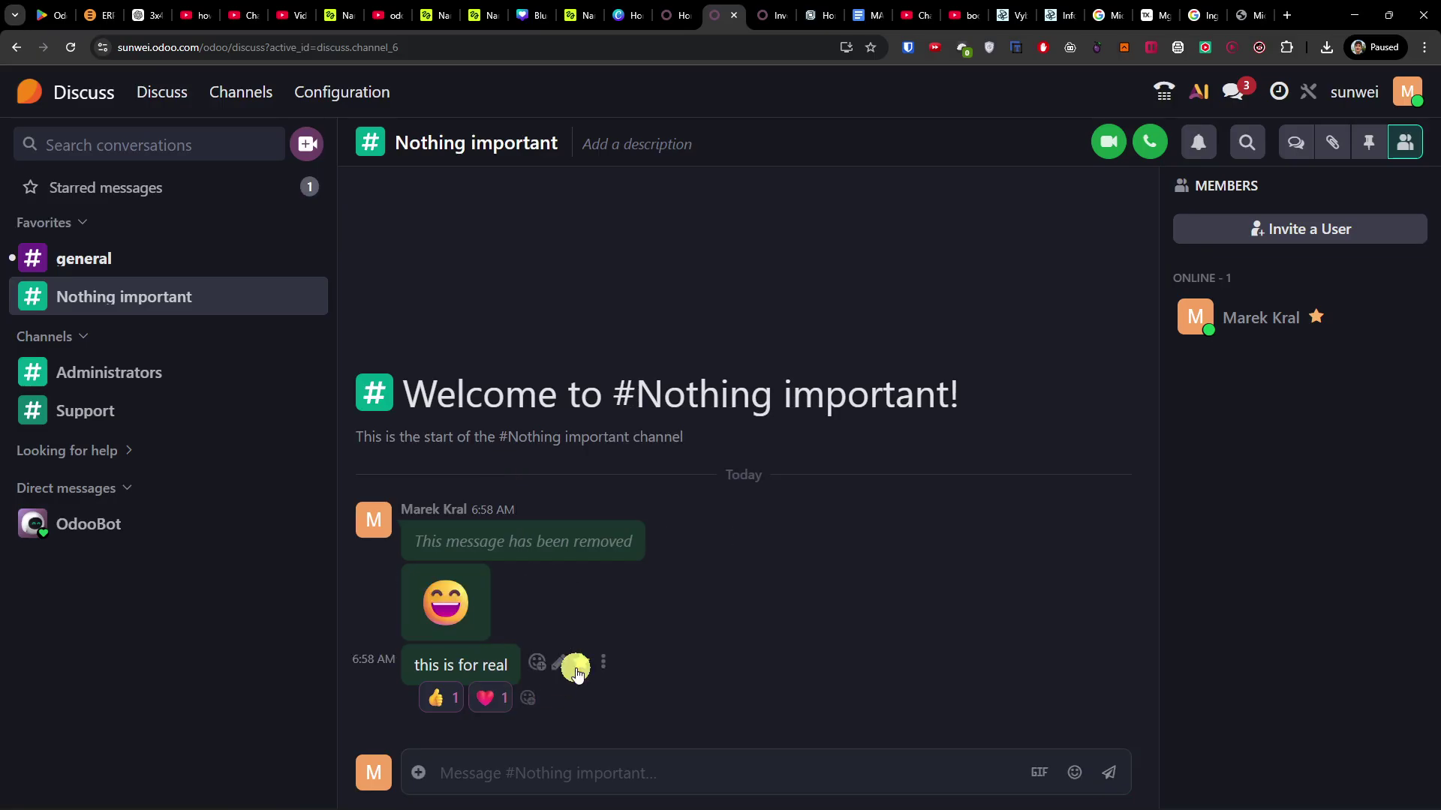
click(582, 666)
View the reactions on the "this is for real" message and examine its other available message actions
click(603, 663)
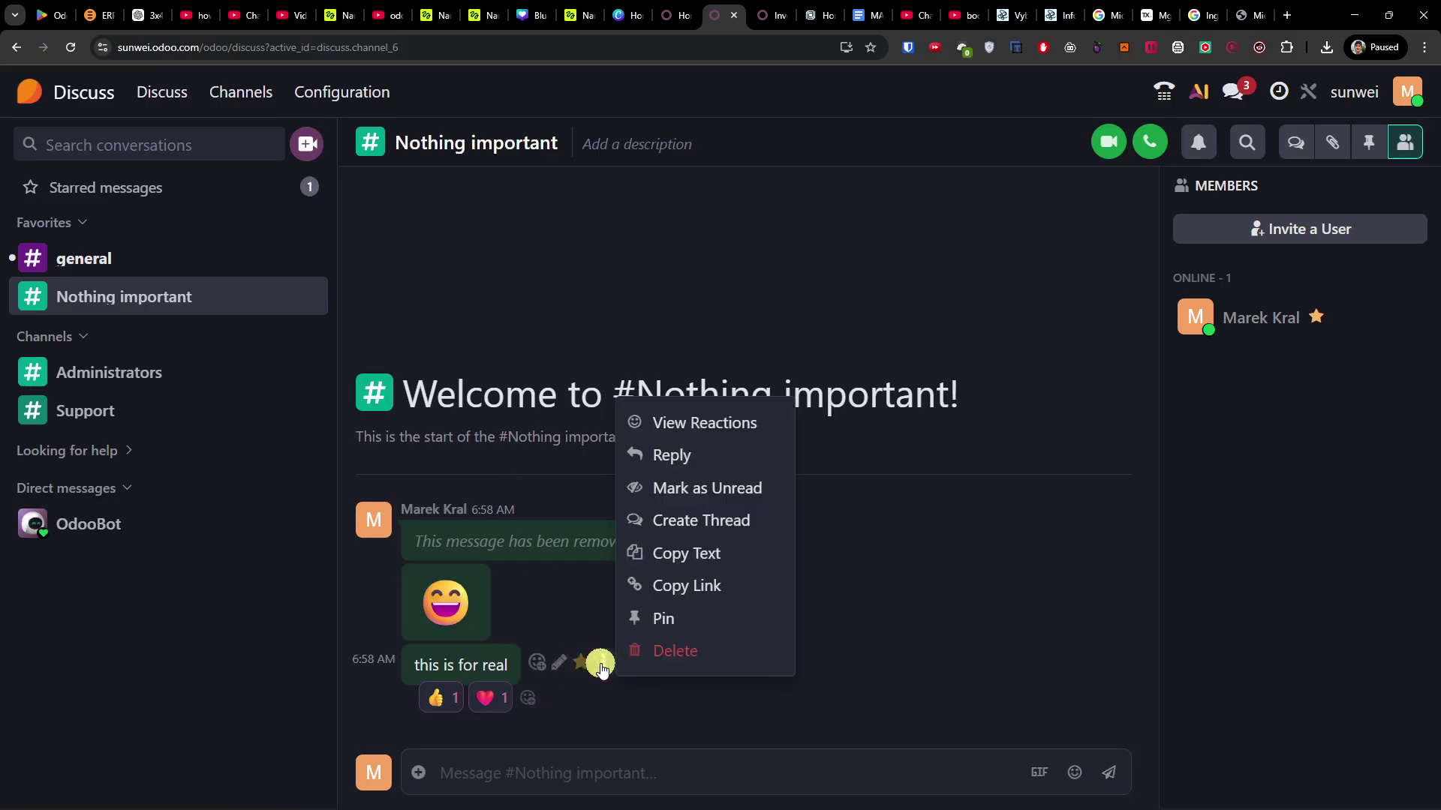
click(762, 431)
click(799, 630)
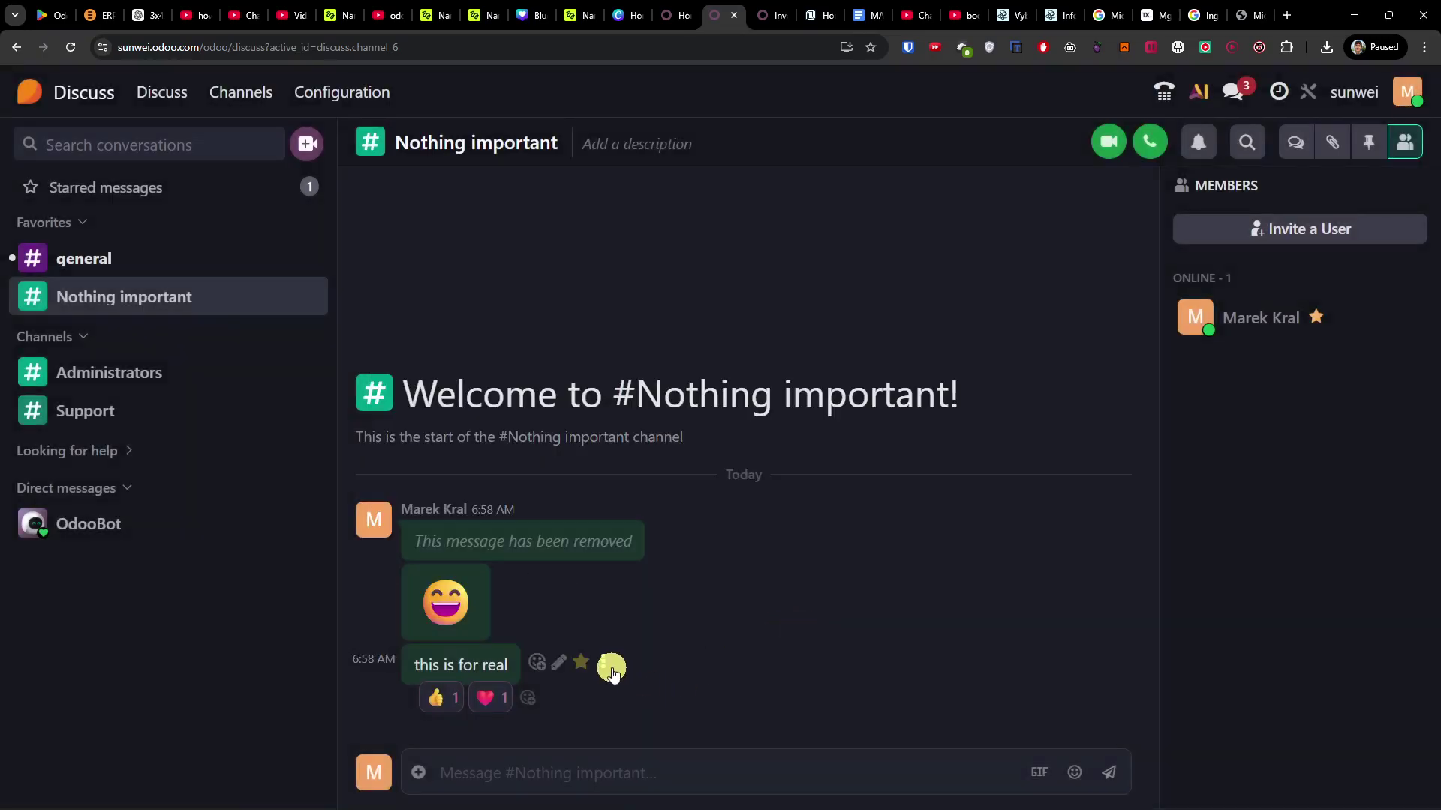
click(605, 667)
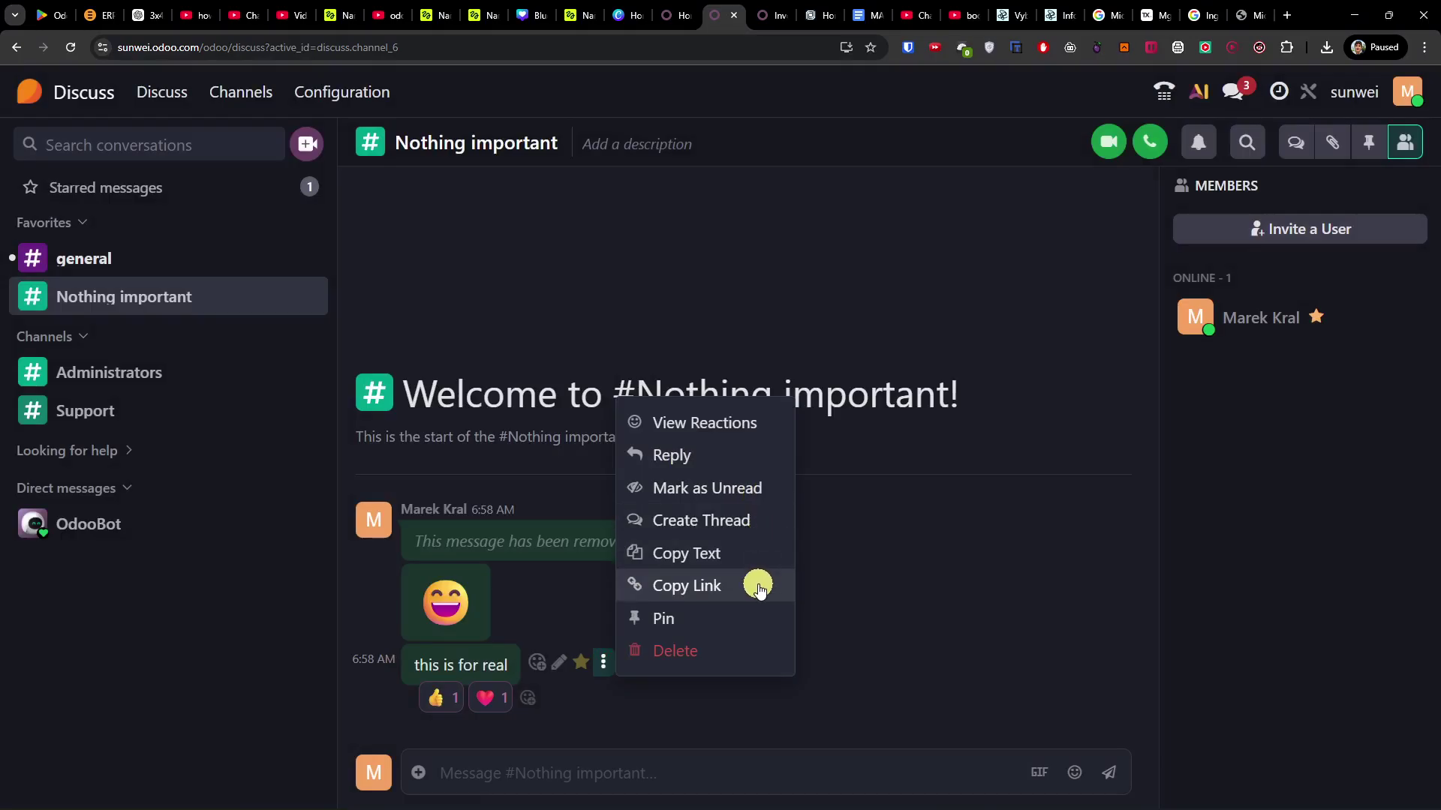
click(1233, 414)
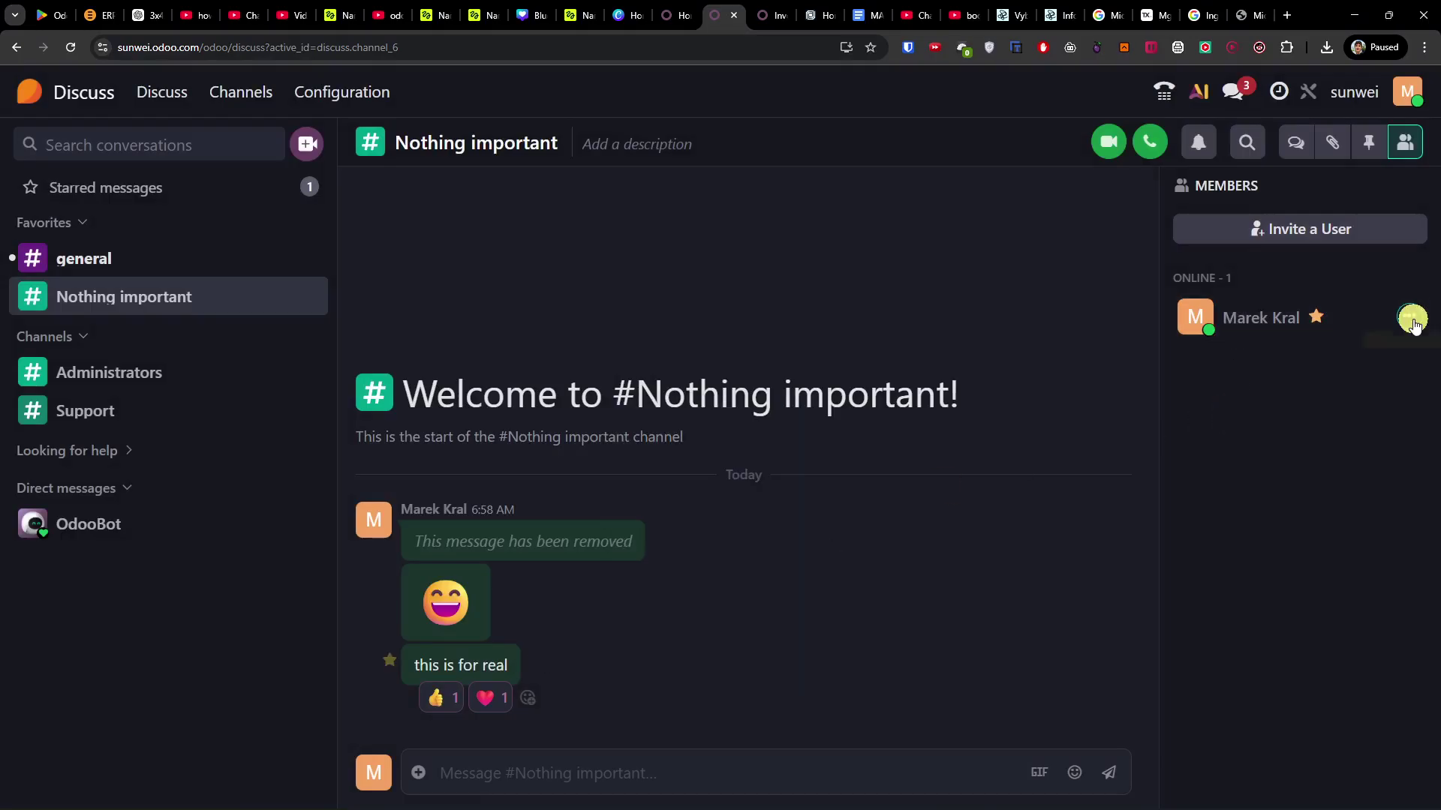
Set the owner listed among the Nothing important channel's members as Admin
click(1411, 319)
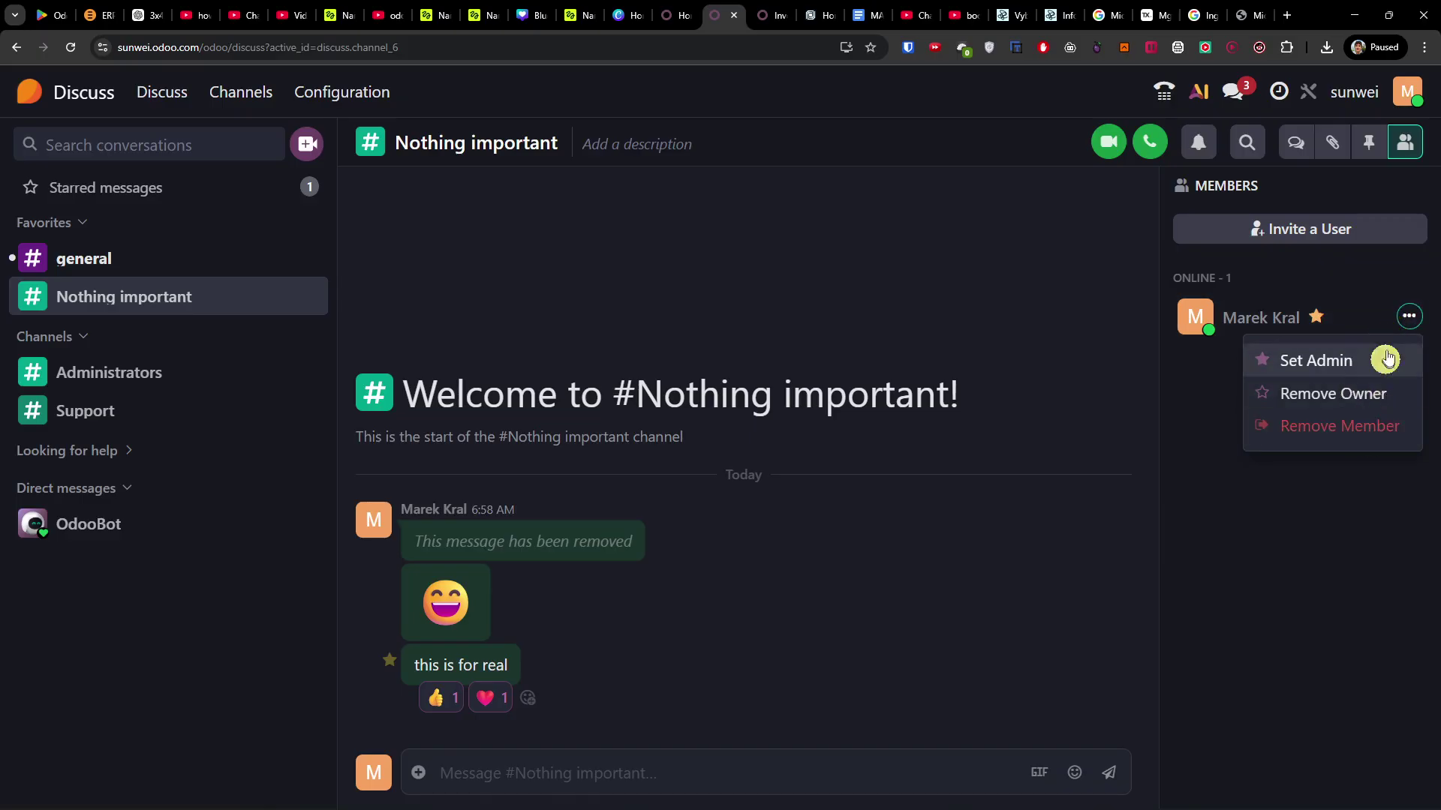
click(1358, 370)
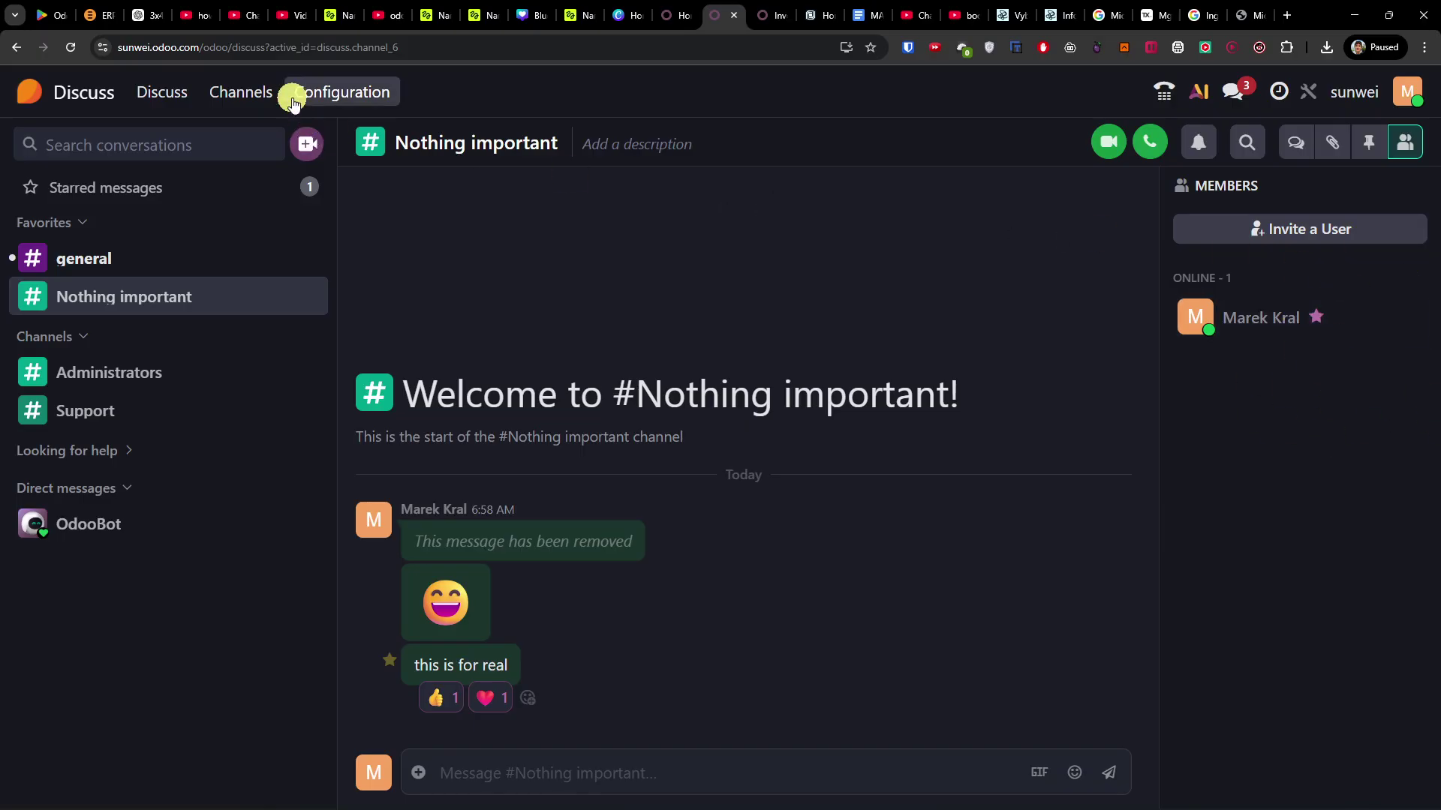
Open the Support channel's record from the channels overview and view its members
click(219, 91)
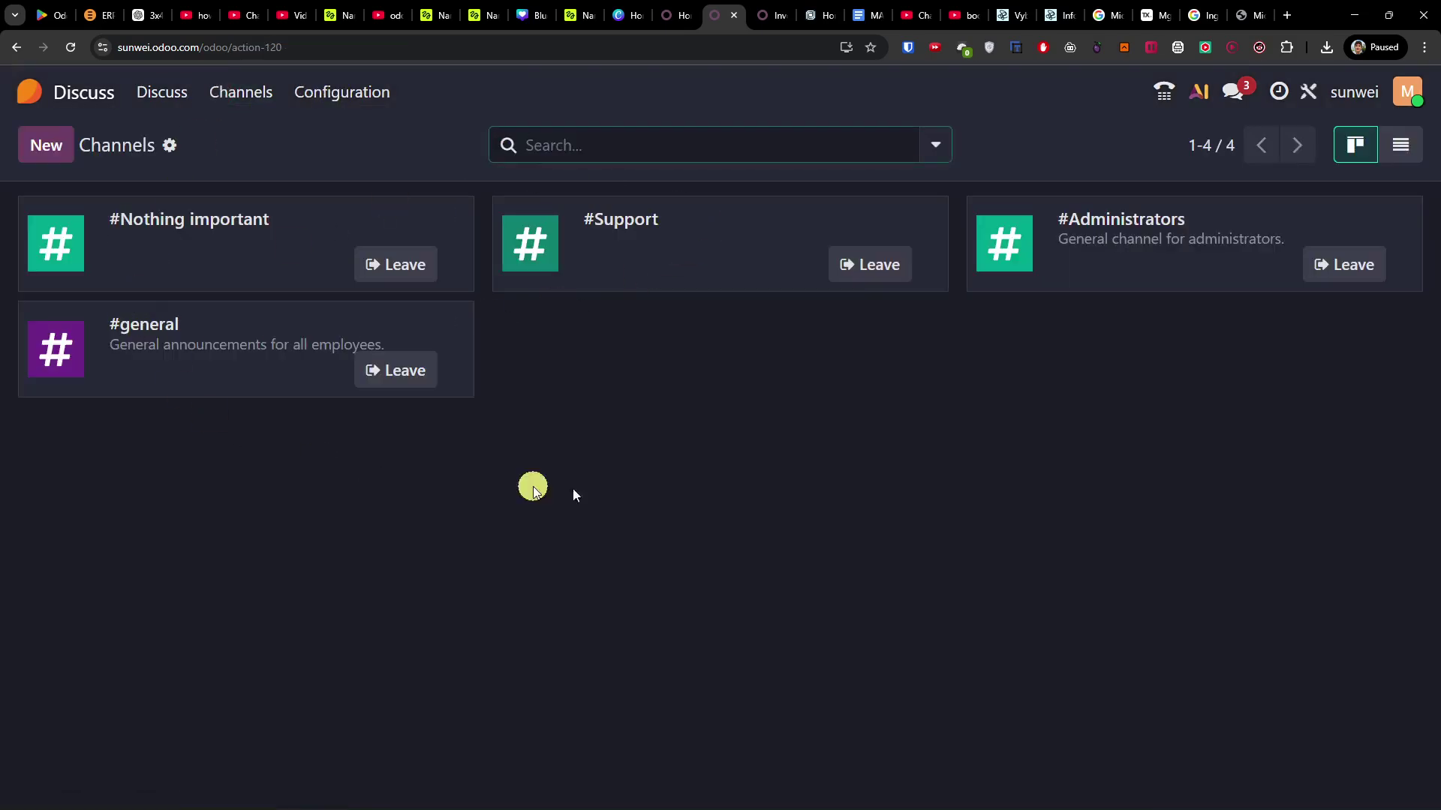
click(934, 214)
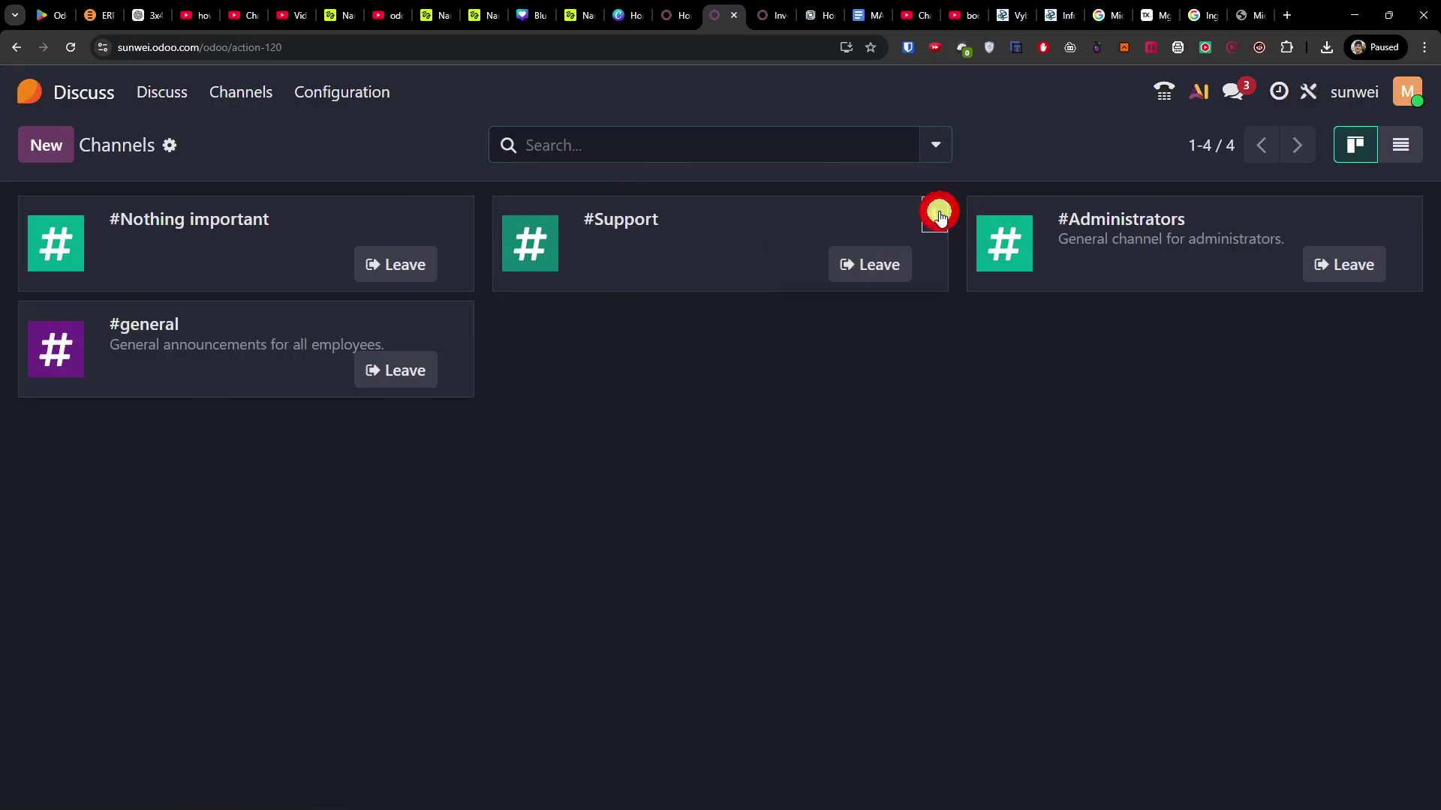
click(913, 257)
click(214, 492)
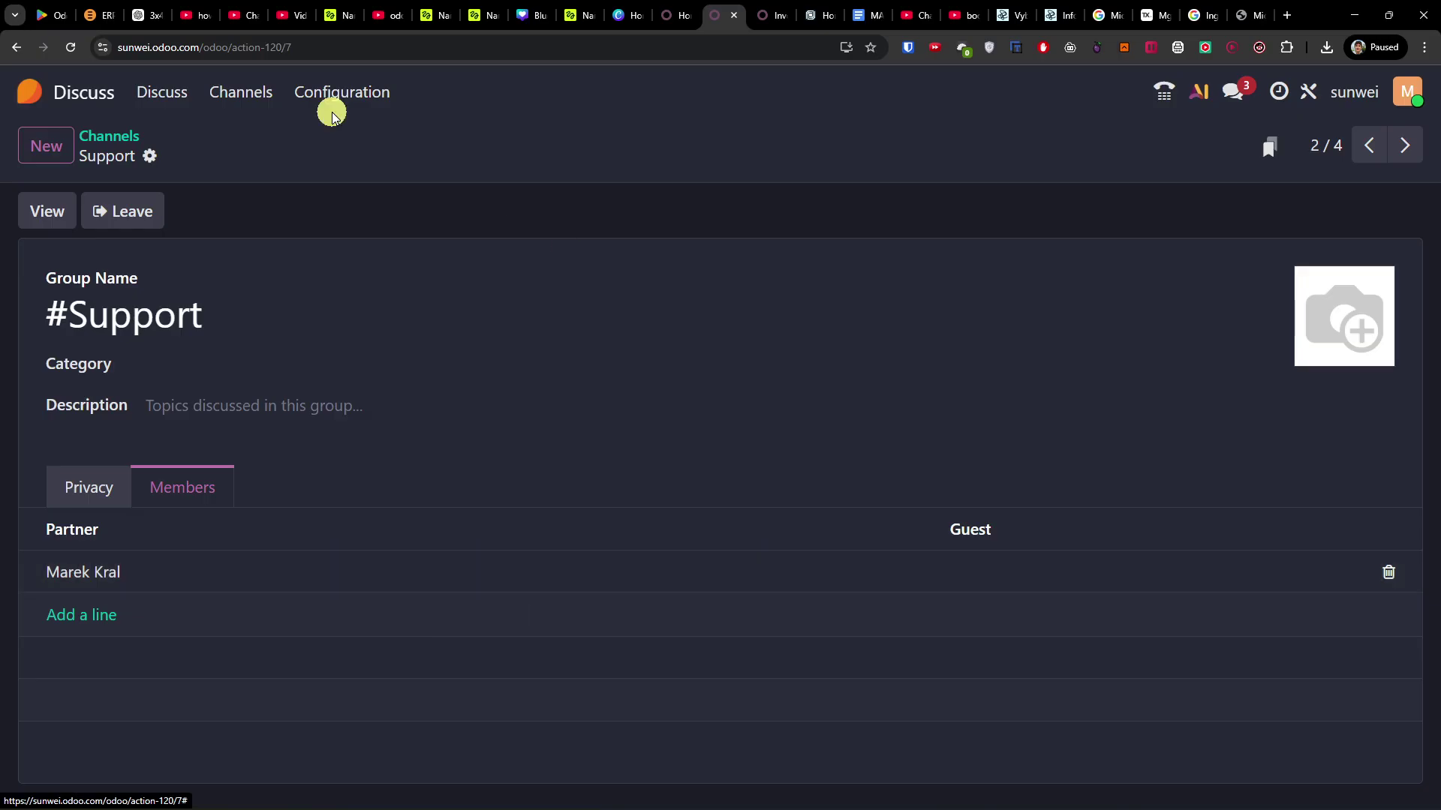
Open the Discuss settings and examine the available options, including the neighbouring sections
click(337, 94)
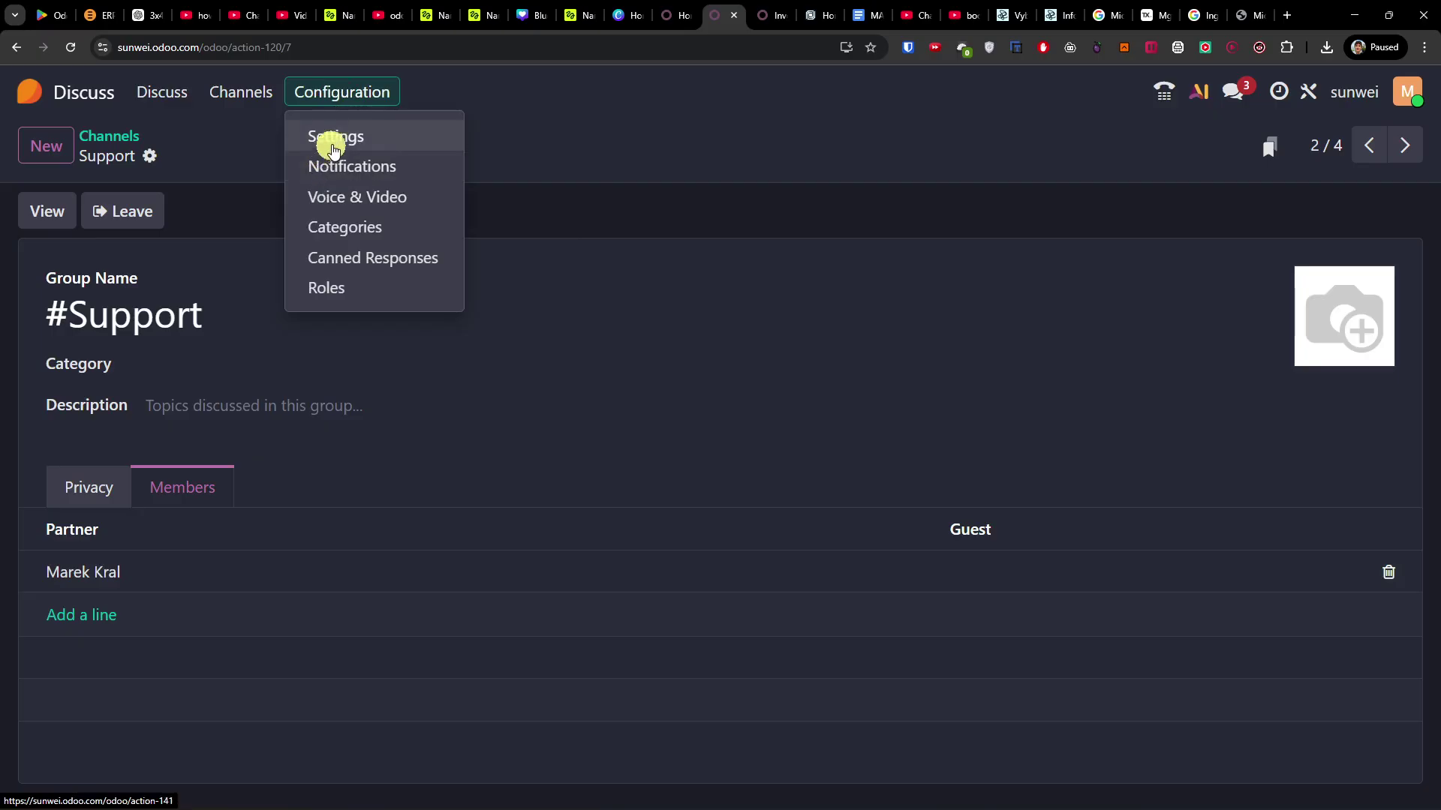
click(340, 137)
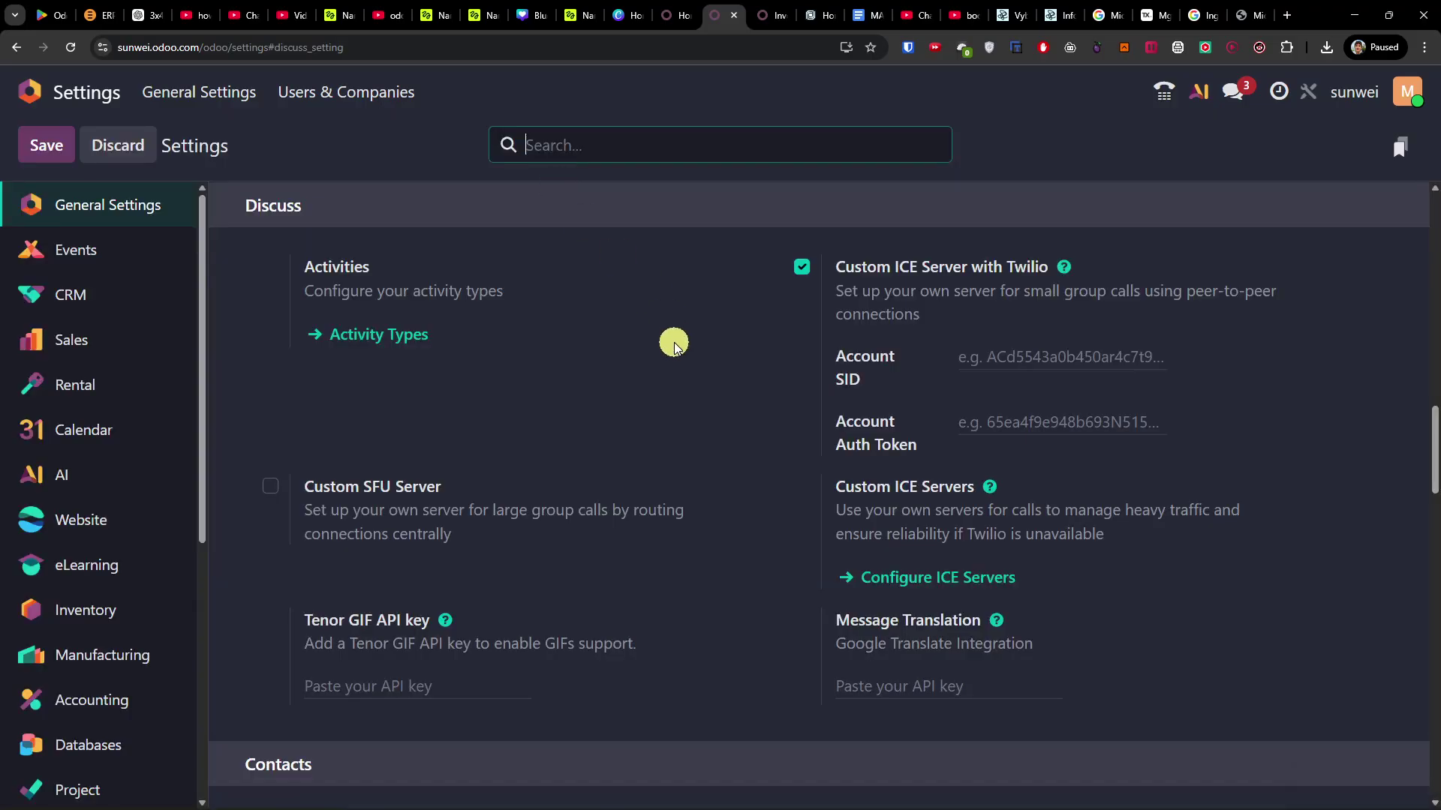
scroll(674, 344, down, 6)
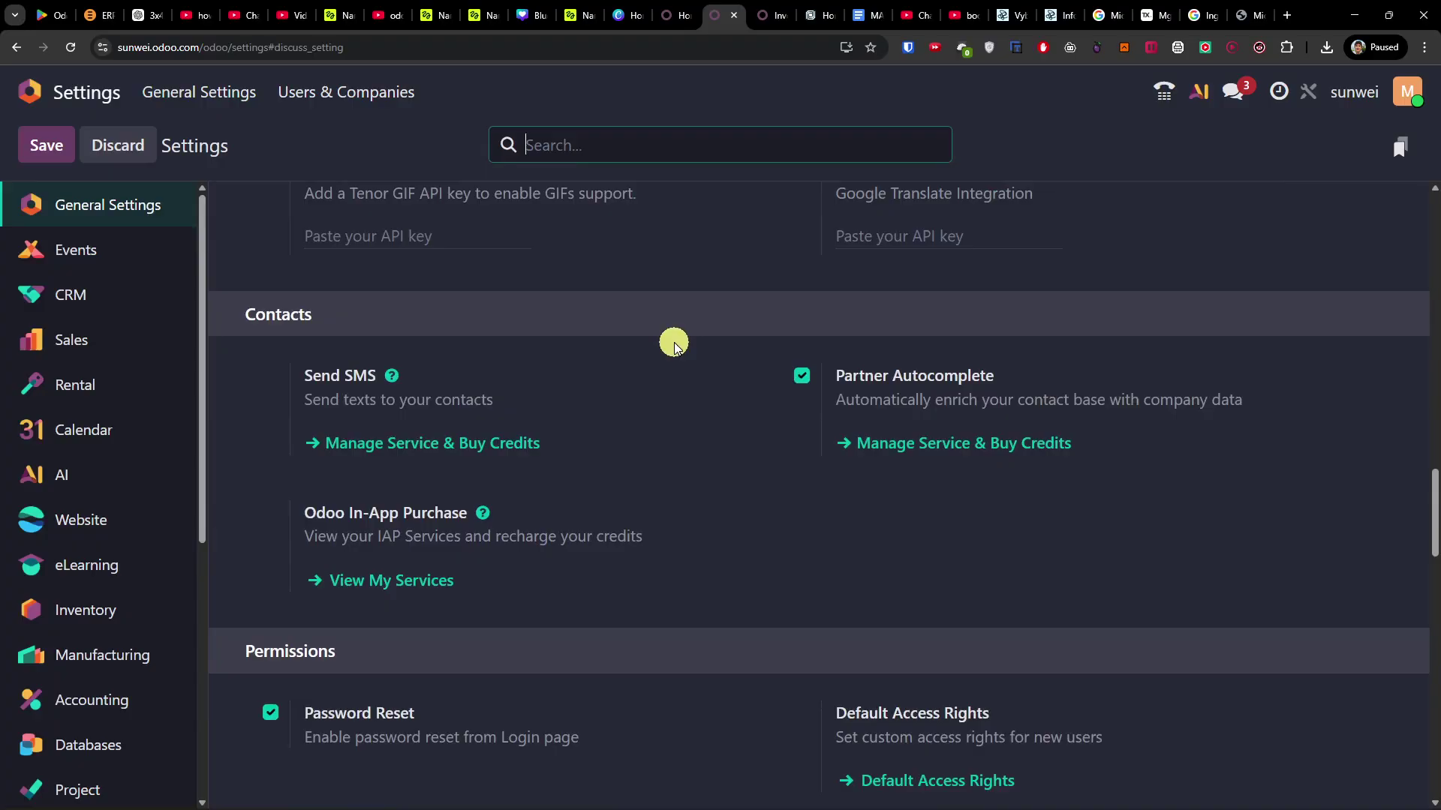
scroll(674, 344, up, 8)
scroll(448, 184, up, 15)
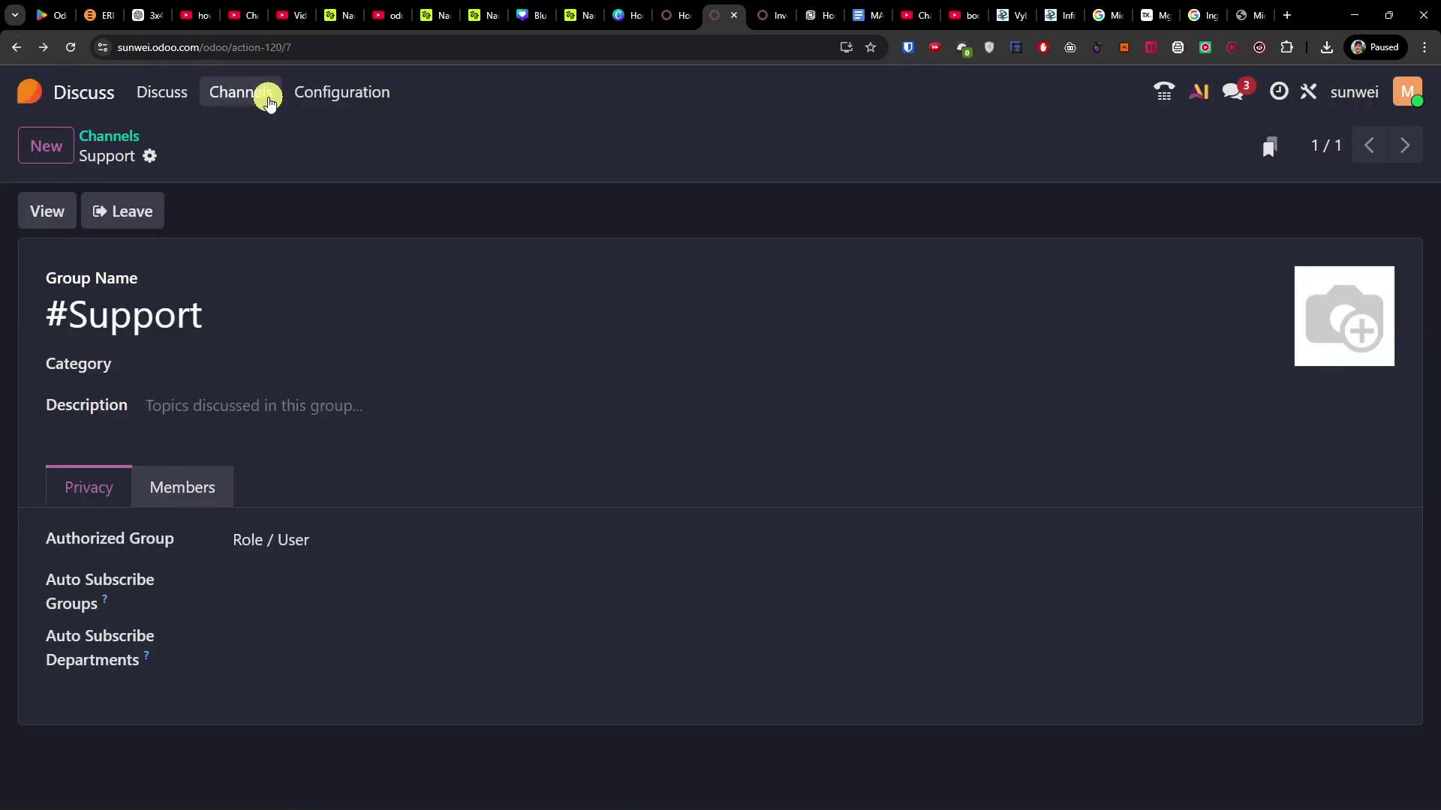
View the channel notification options and message sound setting, then close them unchanged
click(316, 96)
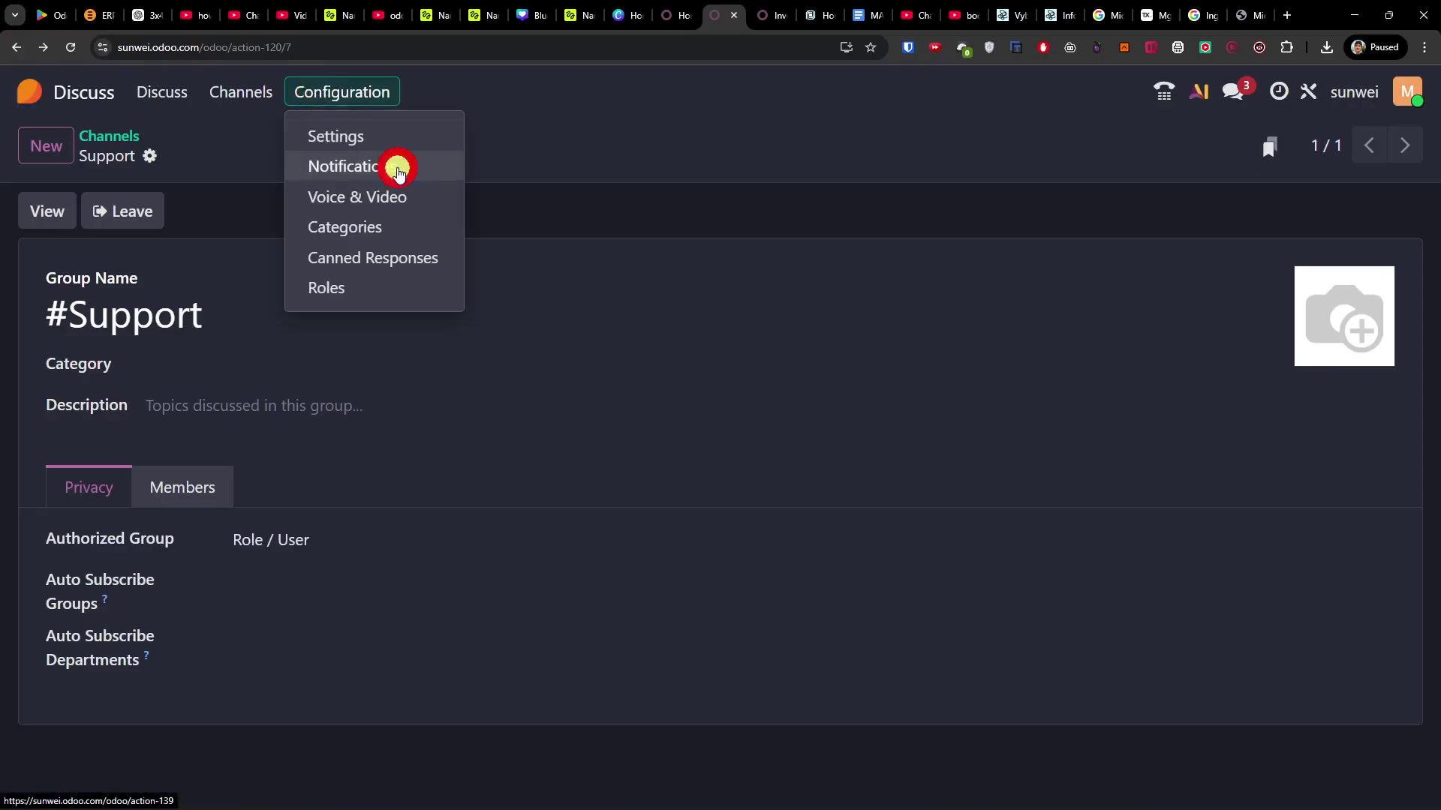
click(395, 165)
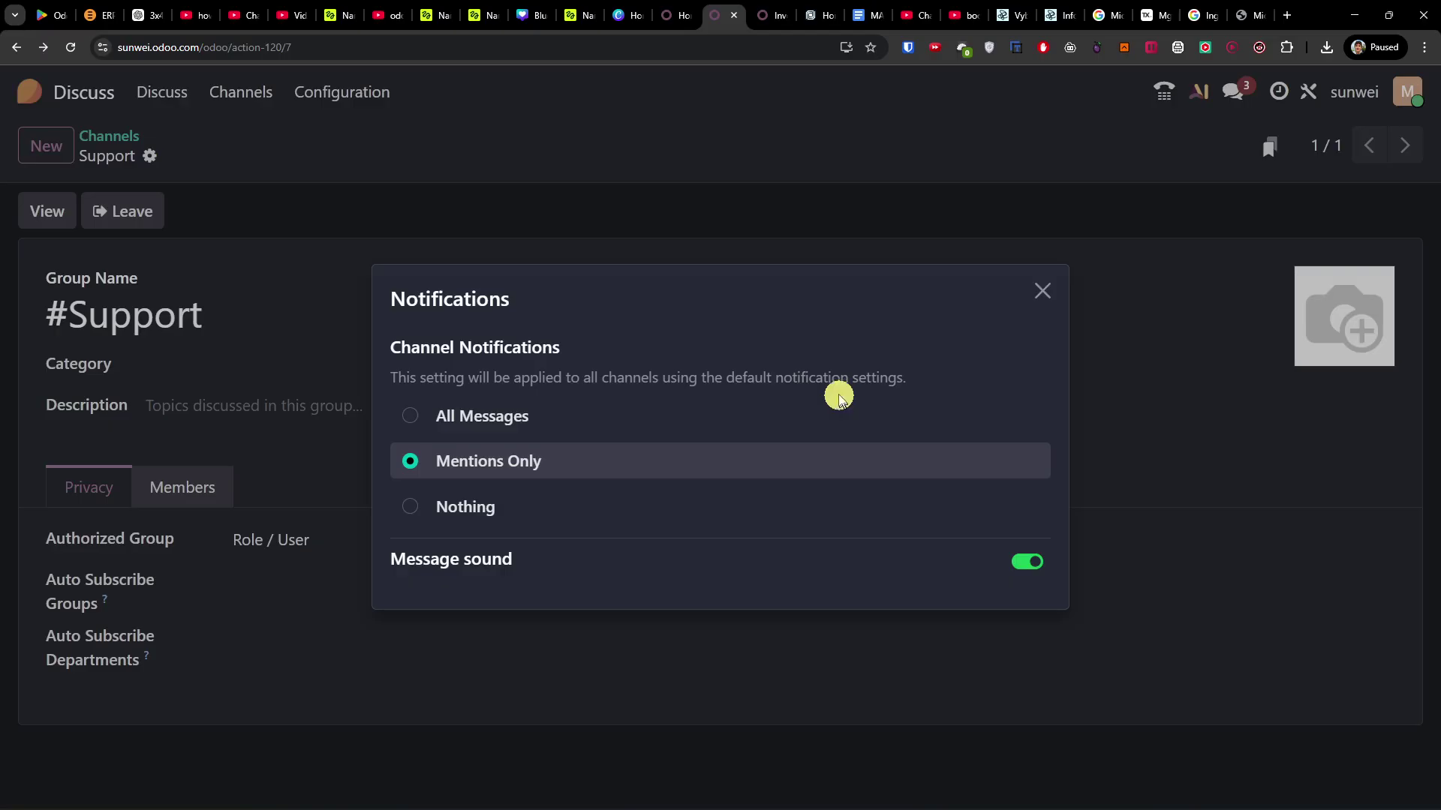
click(1042, 292)
View the Voice & Video settings for microphone, speakers and camera, and close them unchanged
click(361, 92)
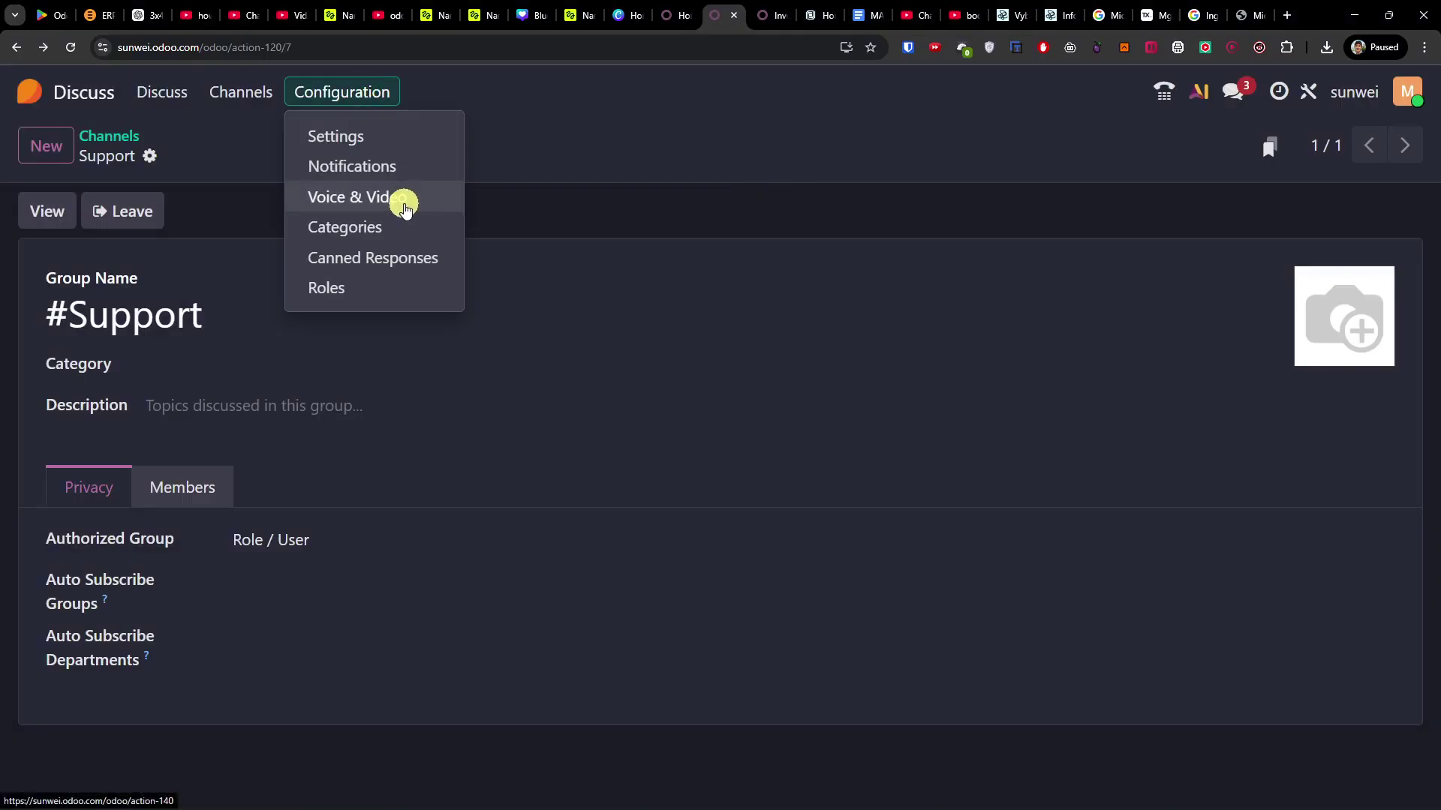
click(406, 206)
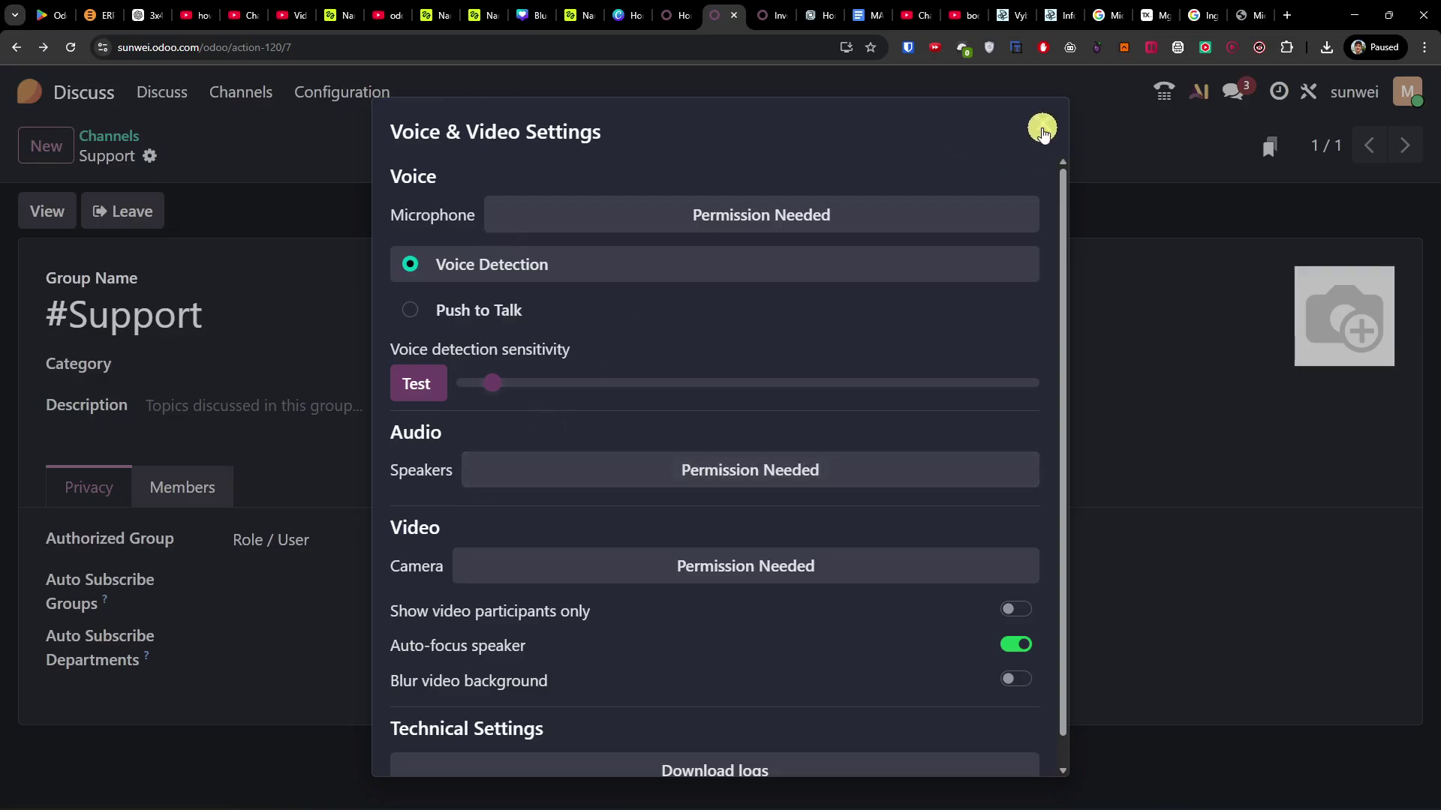
click(1041, 124)
Create a channel category named Work containing the Administrators and Support channels
click(379, 96)
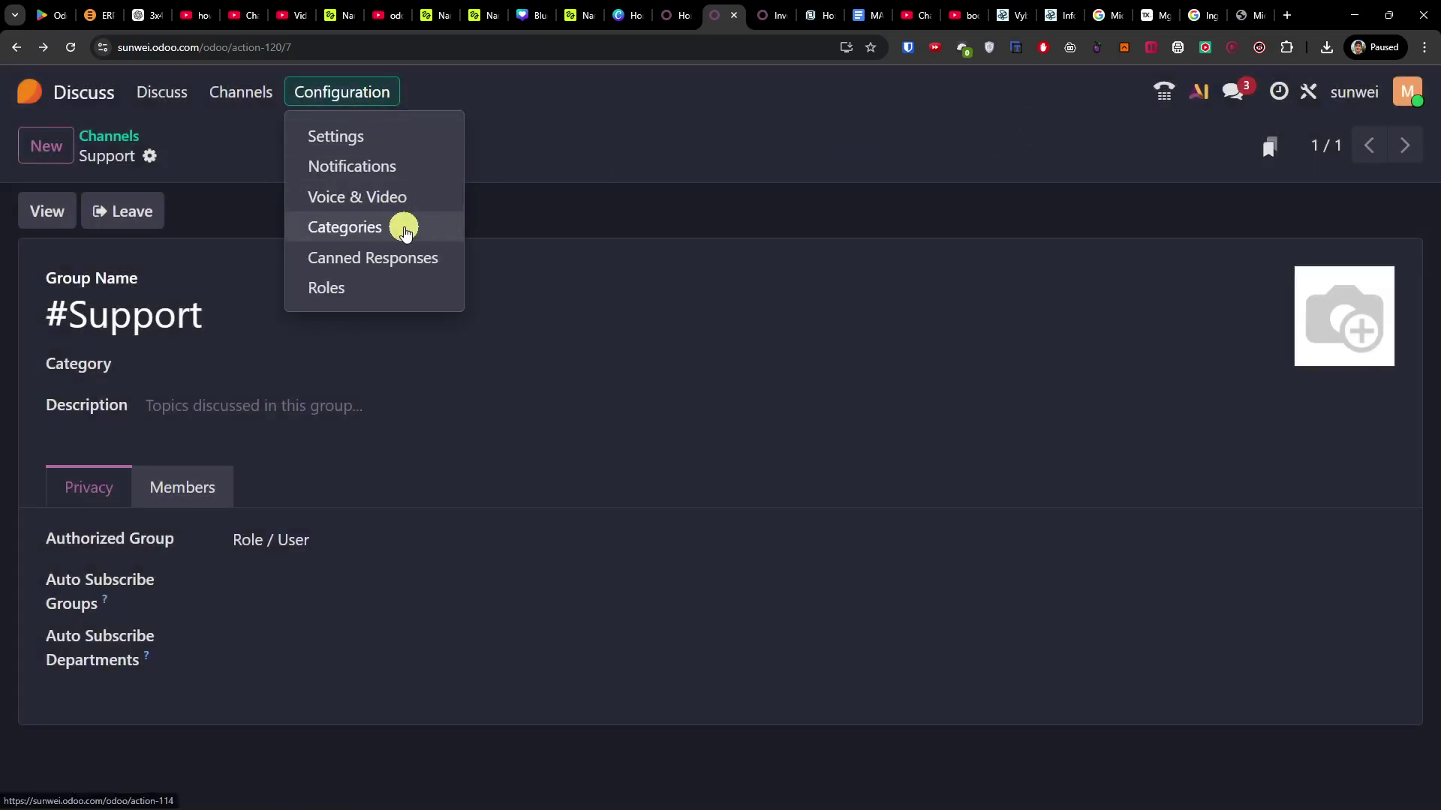
click(403, 227)
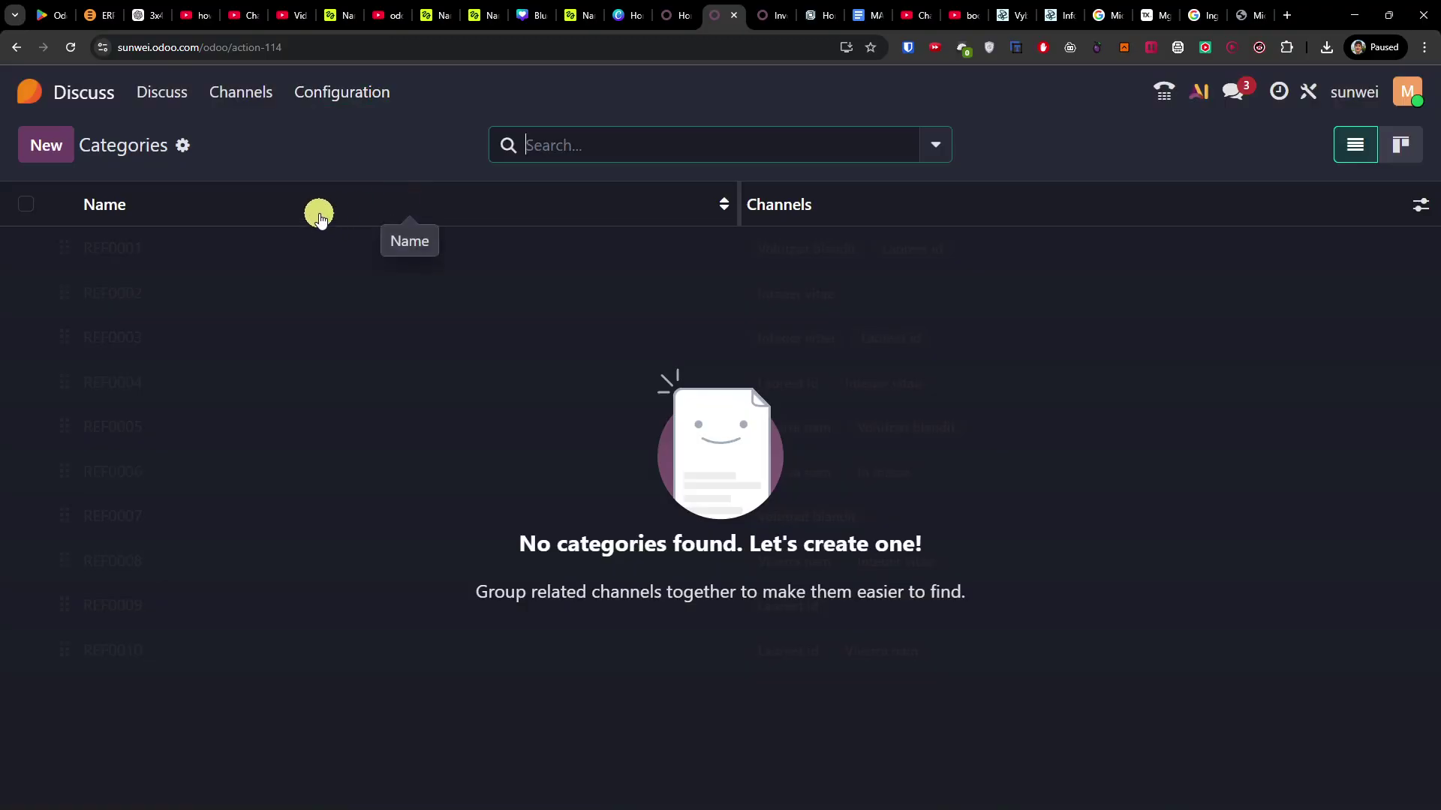
click(45, 150)
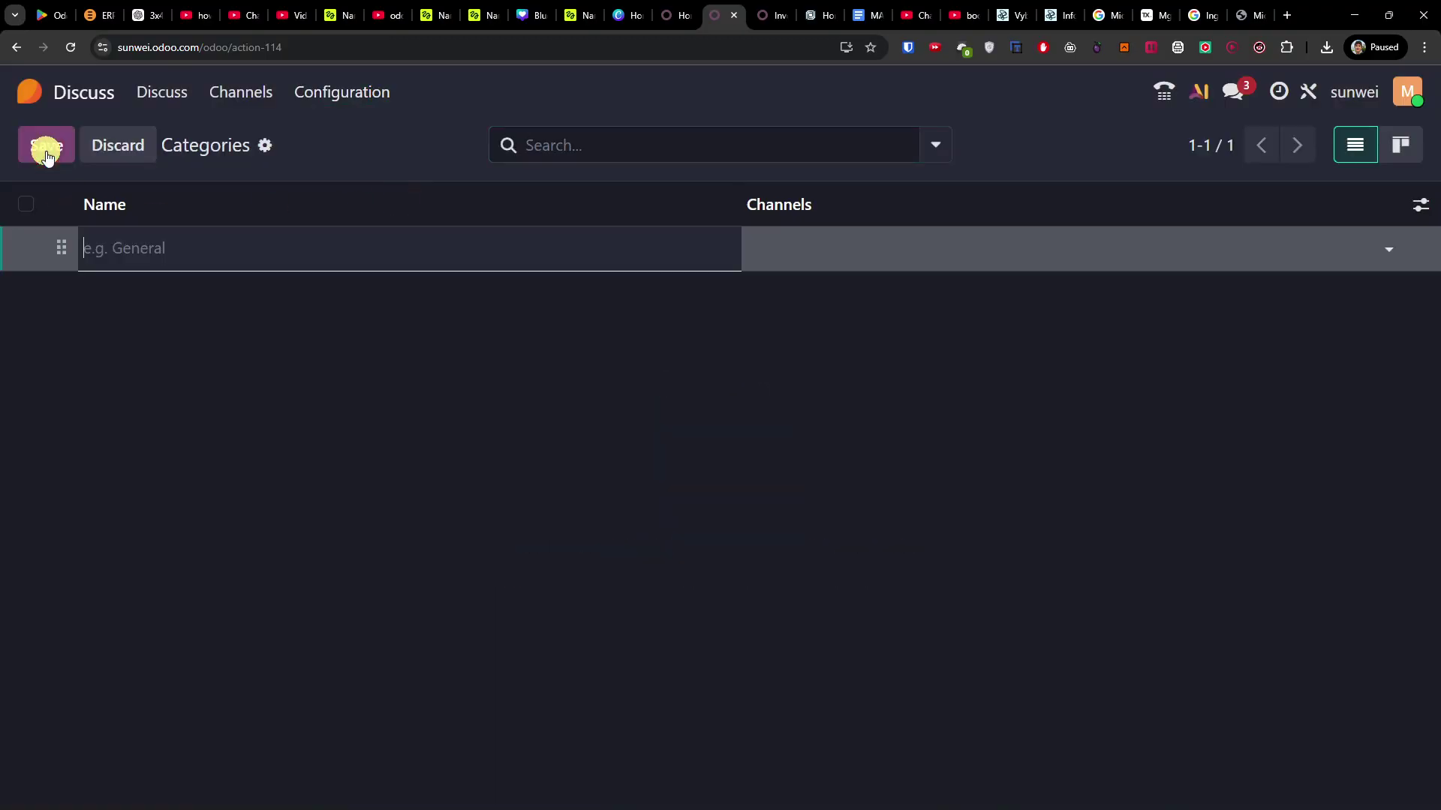
click(184, 250)
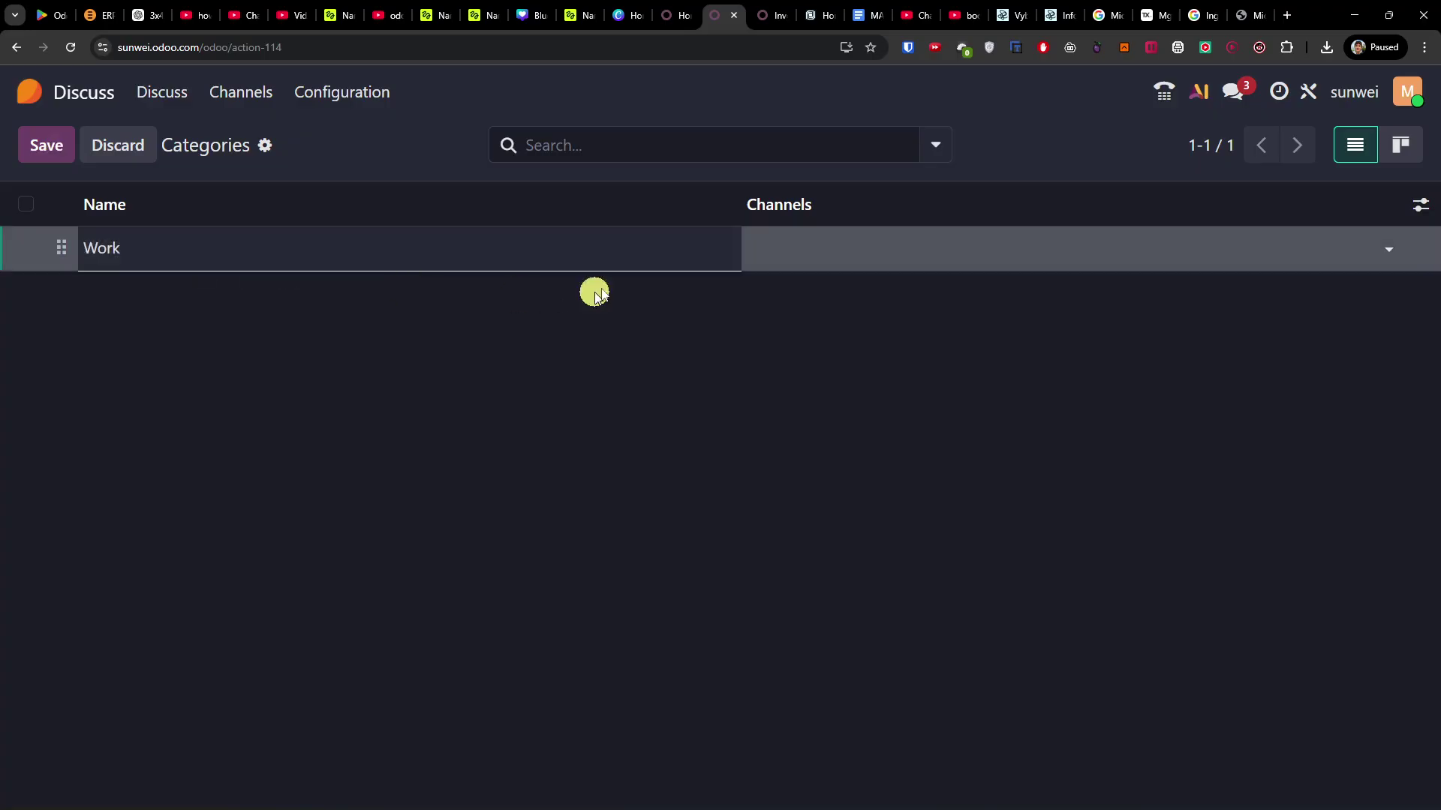
click(846, 247)
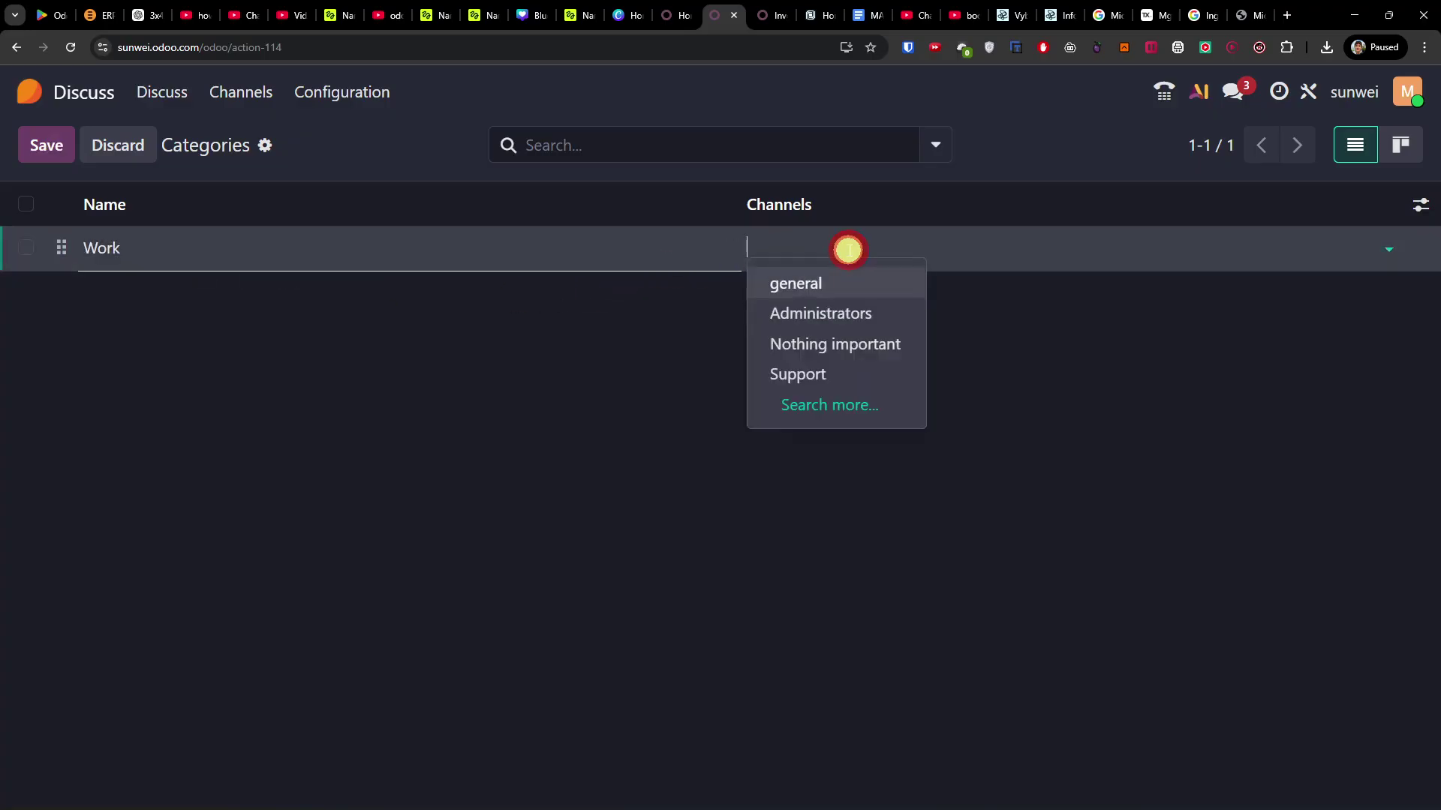
click(848, 311)
click(947, 249)
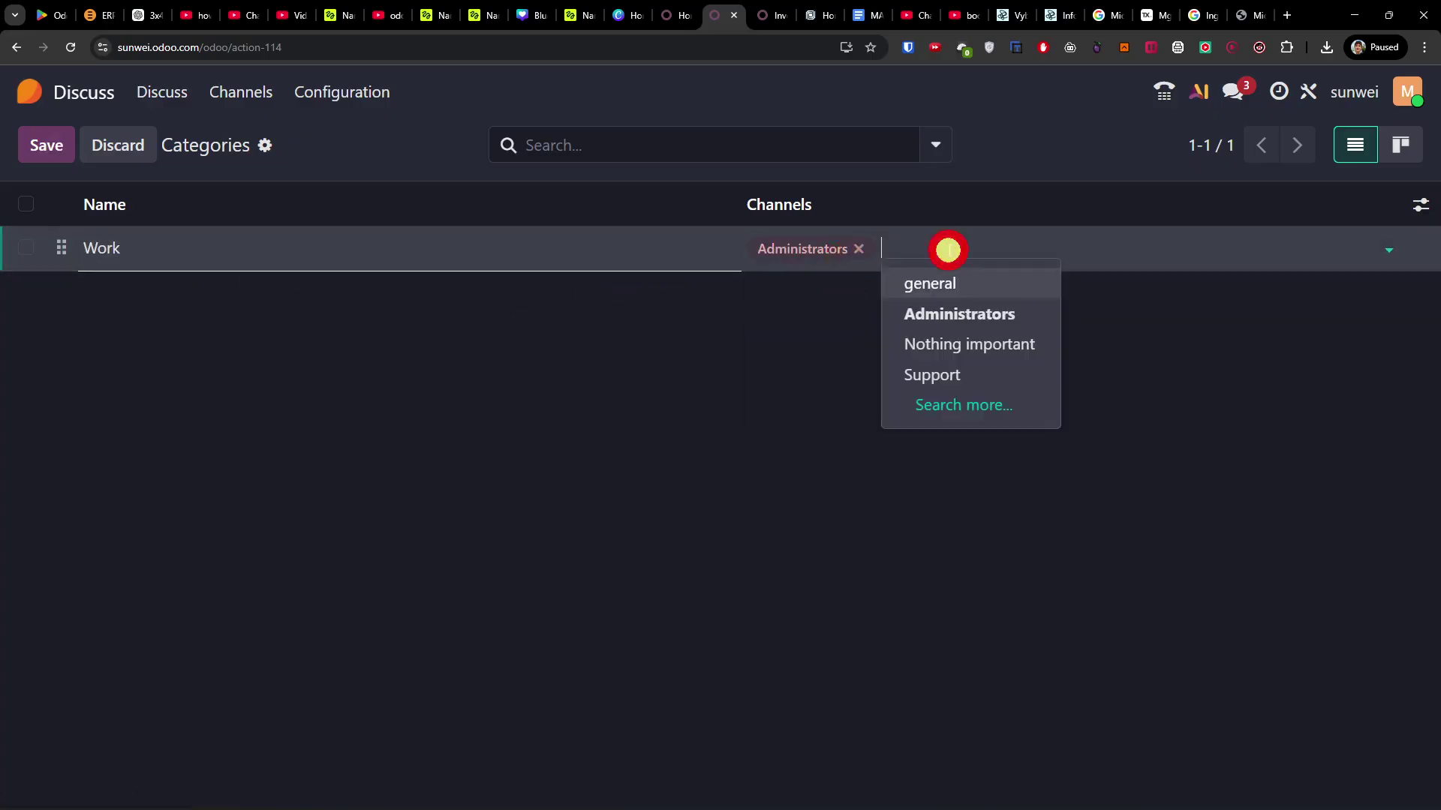
click(997, 373)
click(1318, 302)
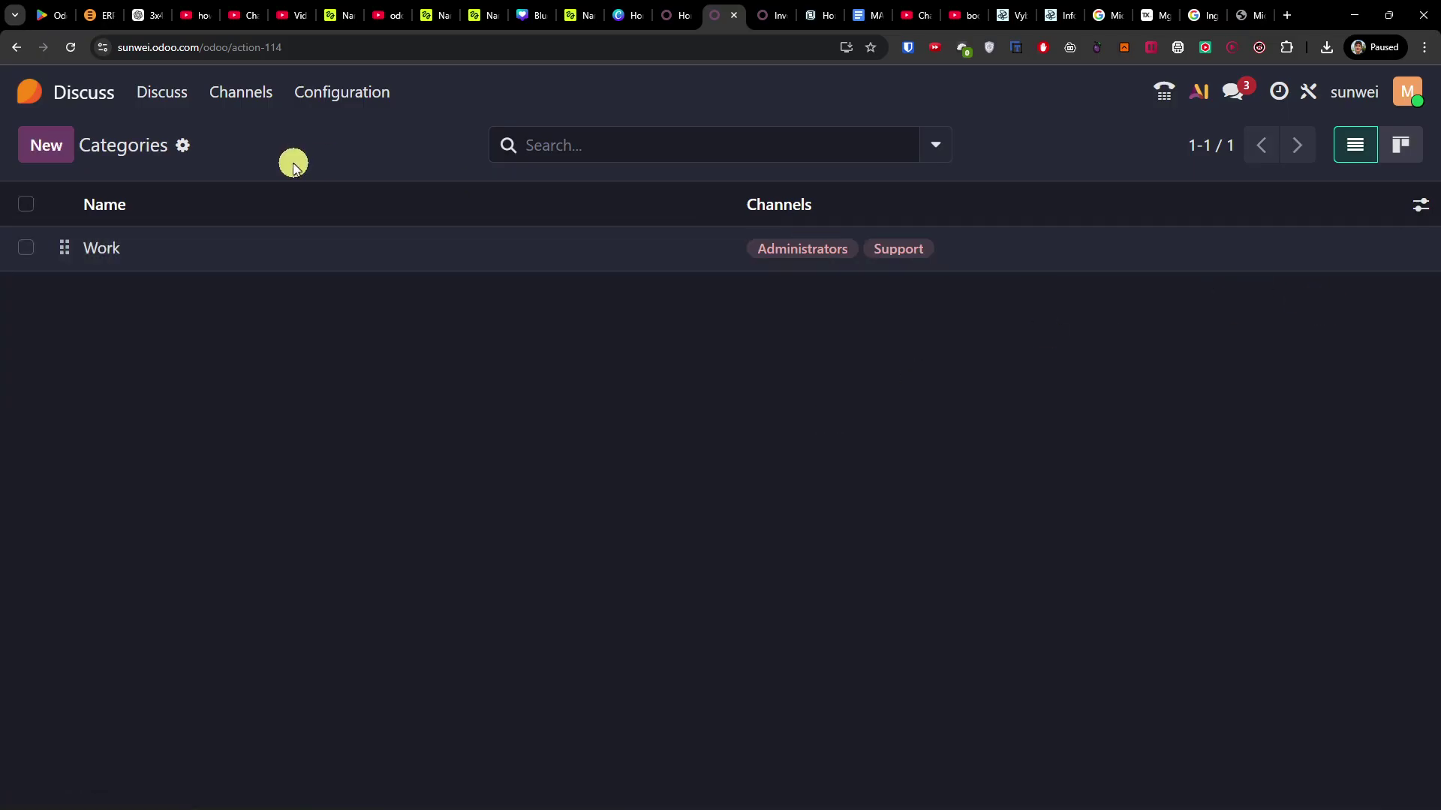
View the list of canned responses and their substitutions
click(335, 93)
click(439, 270)
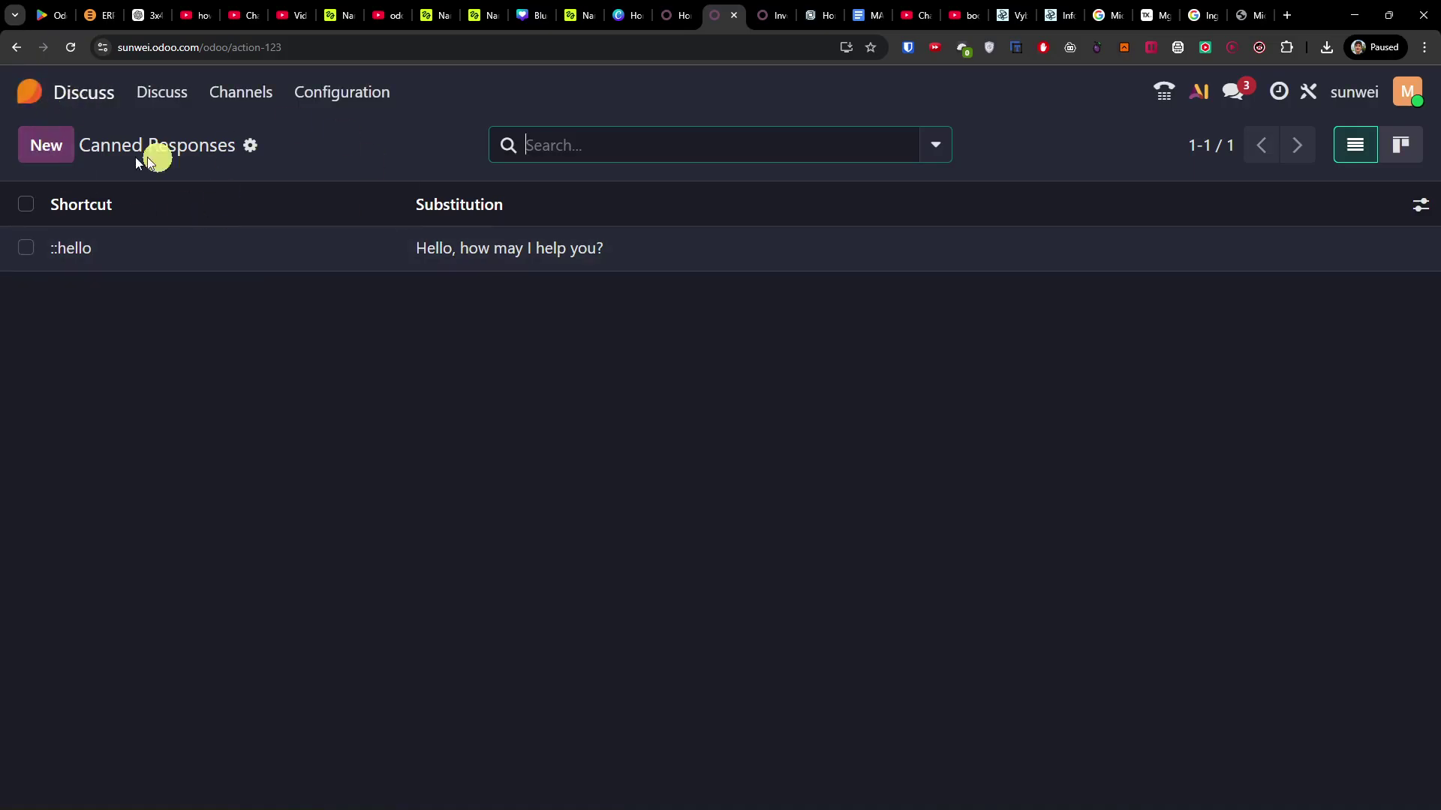
Create a role named Moderator, assign the current user to it and save it
click(323, 99)
click(382, 286)
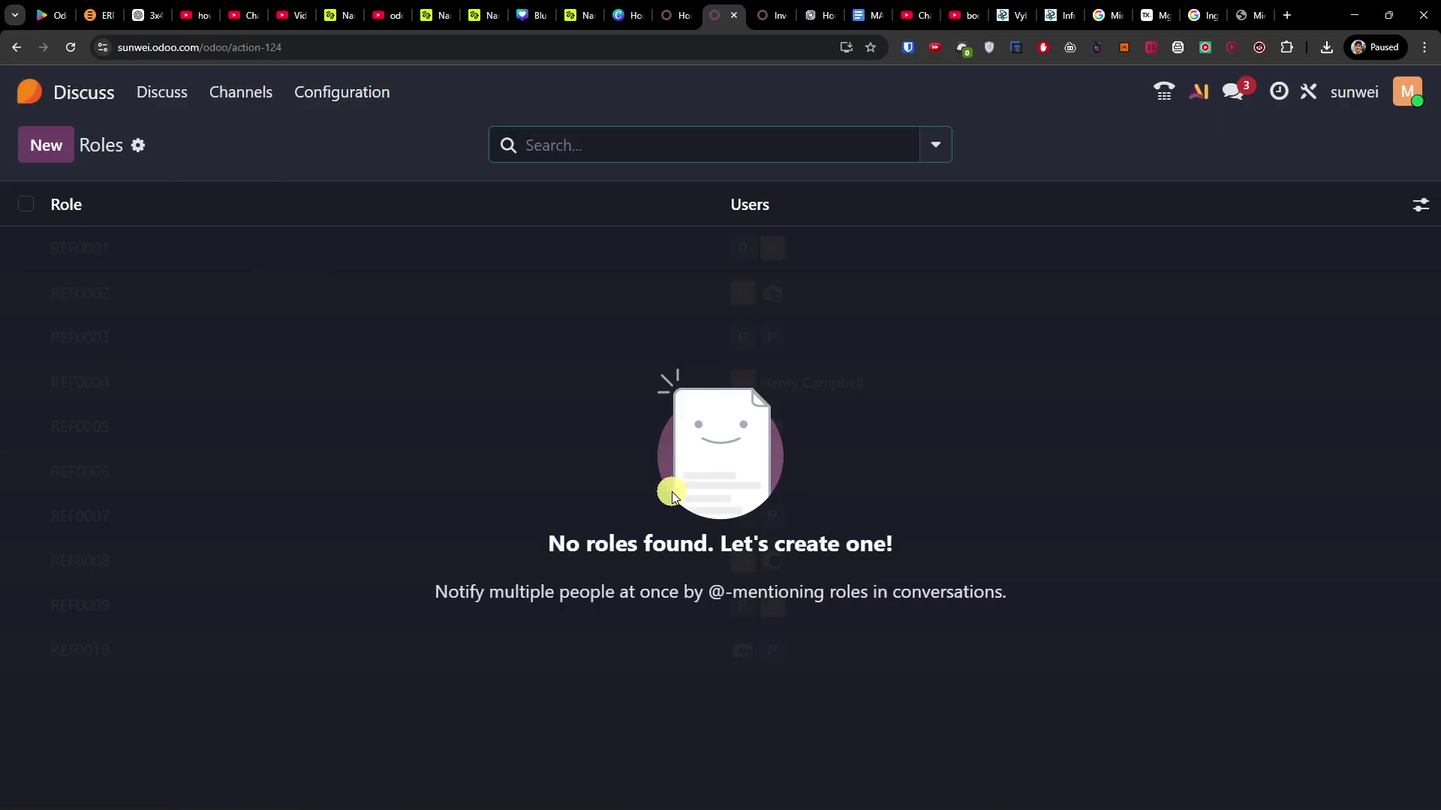
click(59, 147)
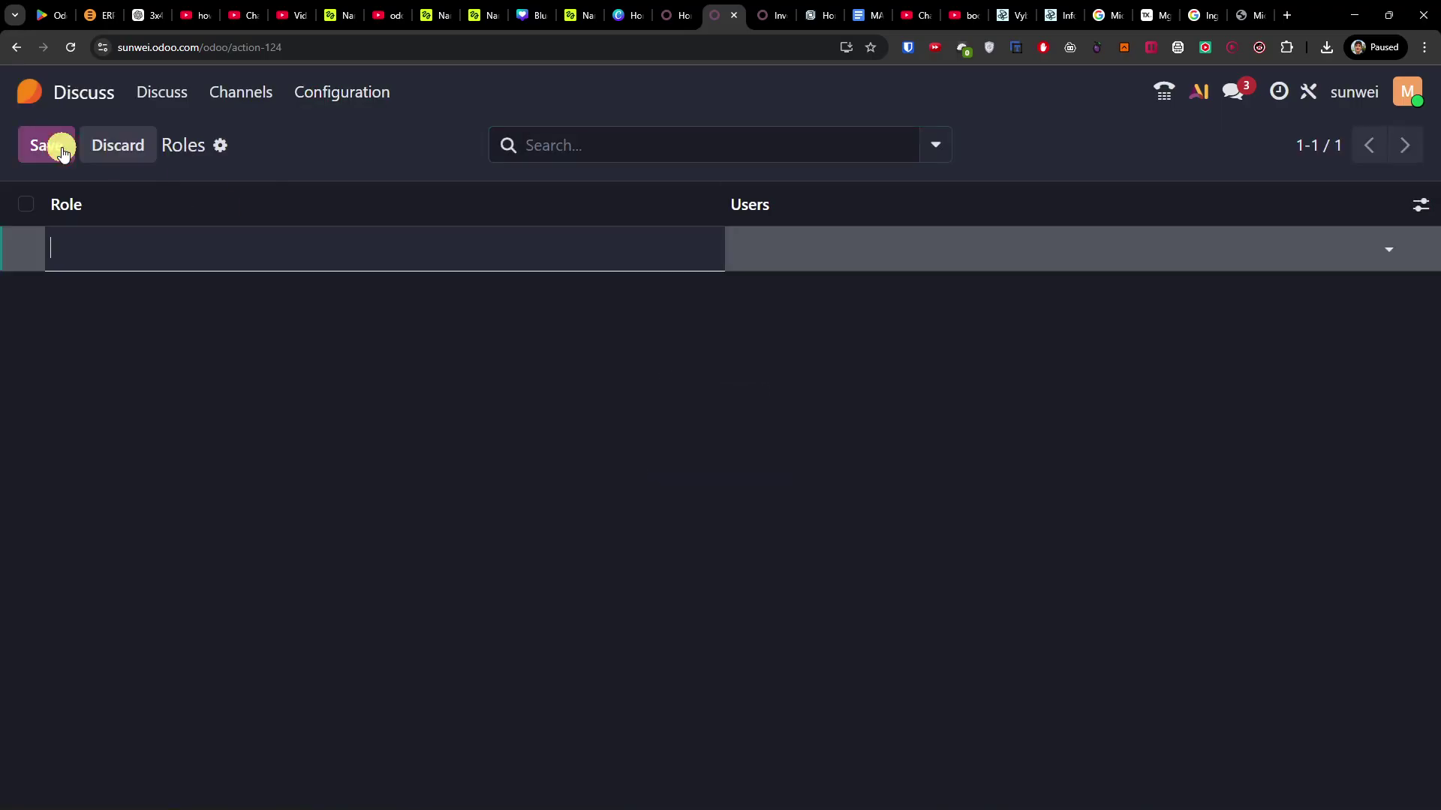
click(370, 239)
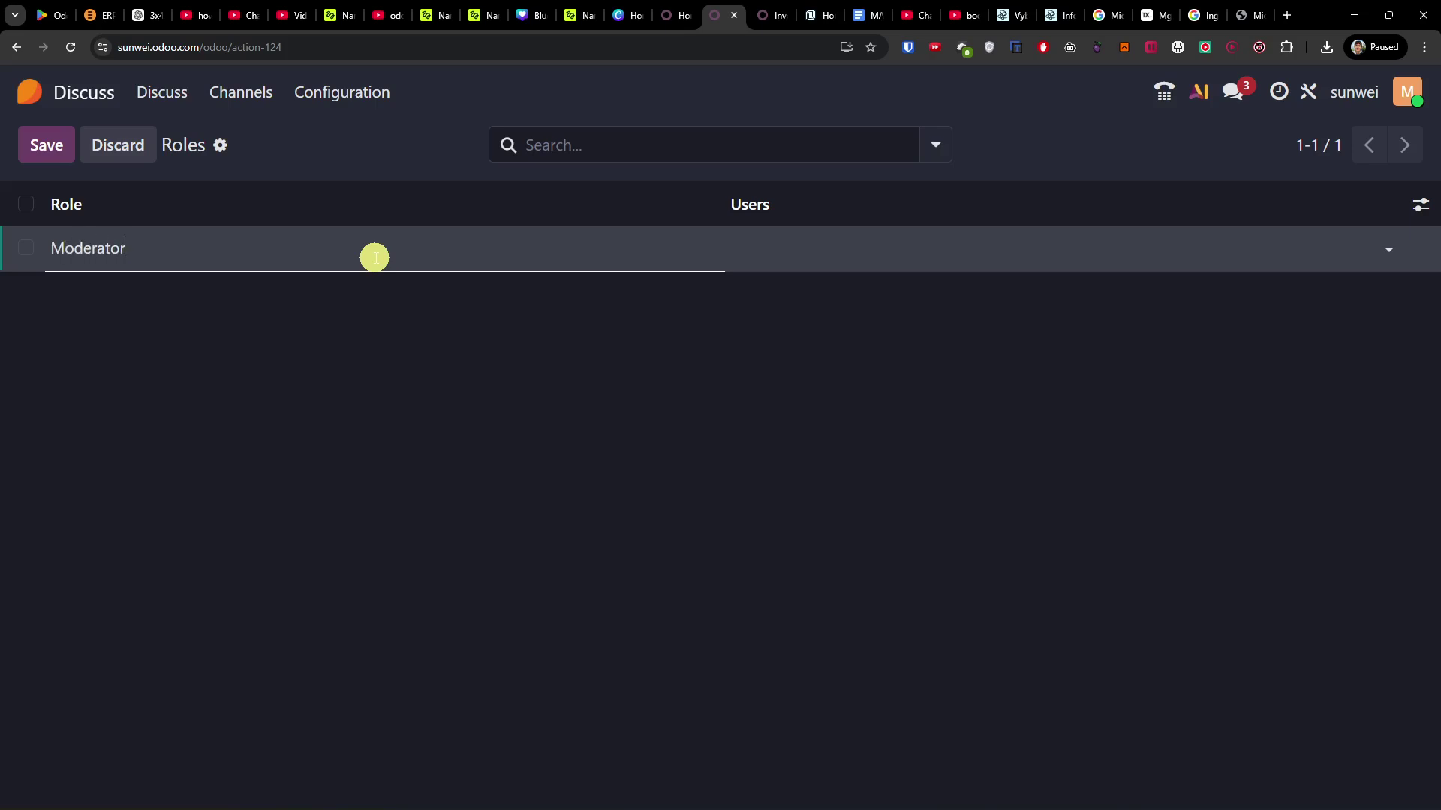
click(812, 259)
click(923, 289)
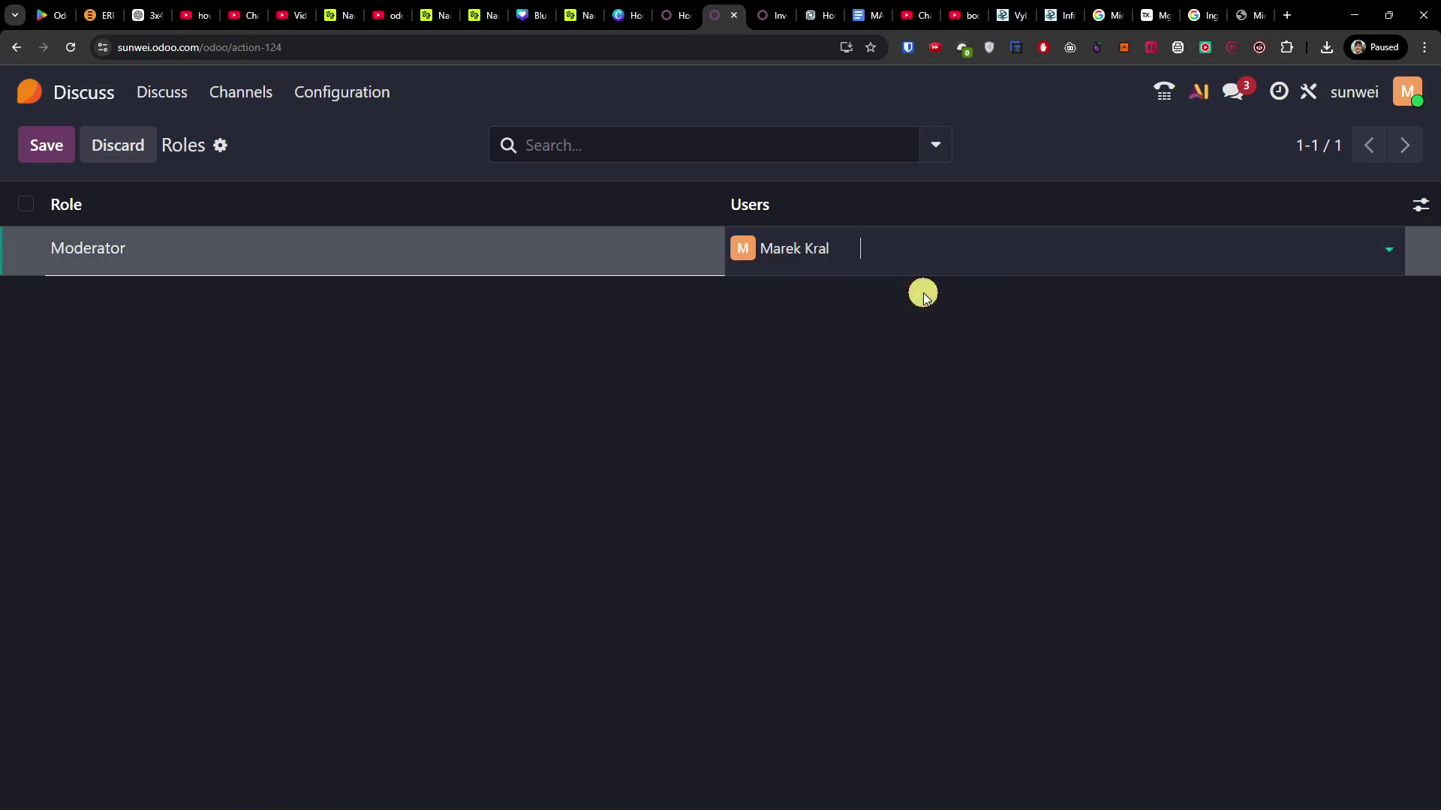
click(907, 354)
click(209, 241)
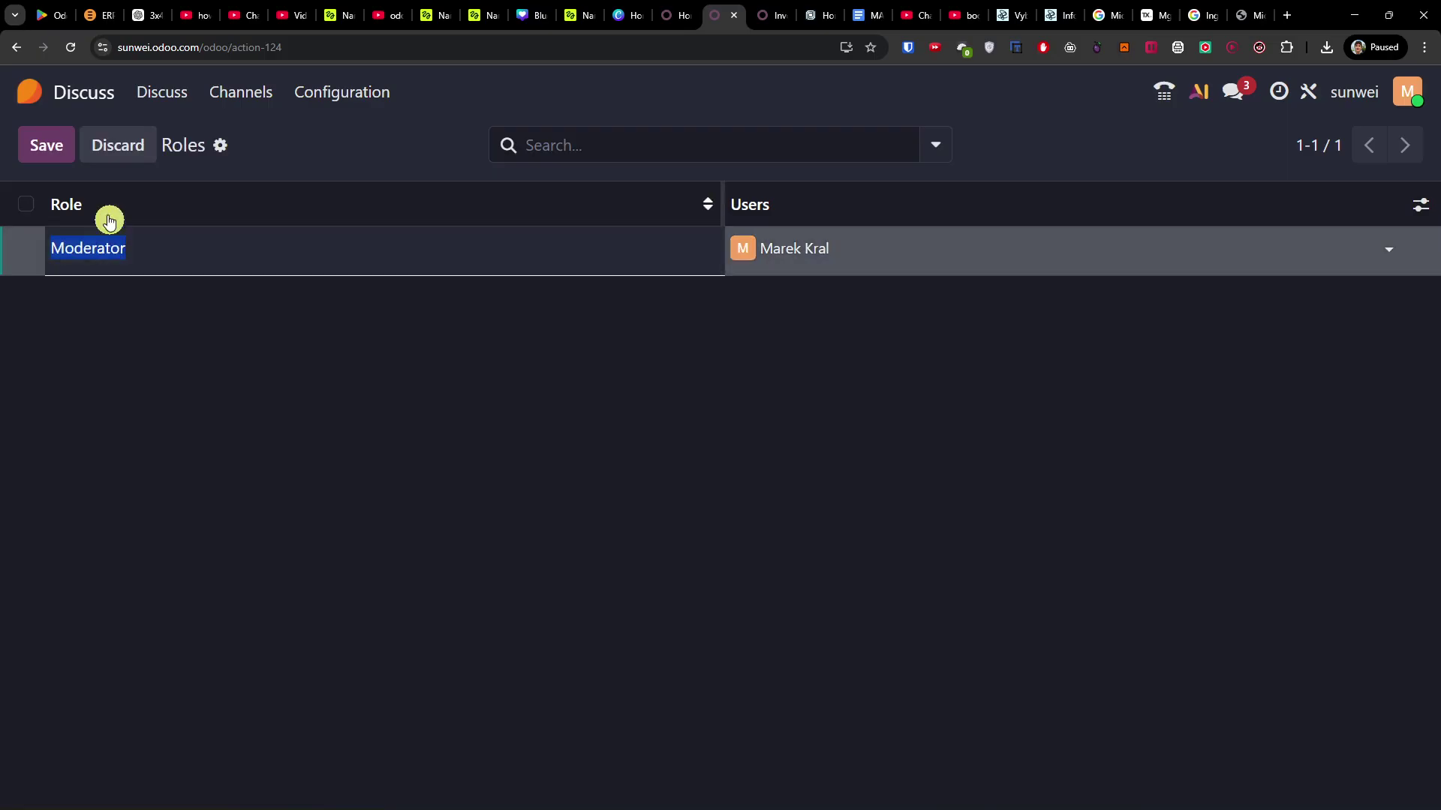
click(47, 145)
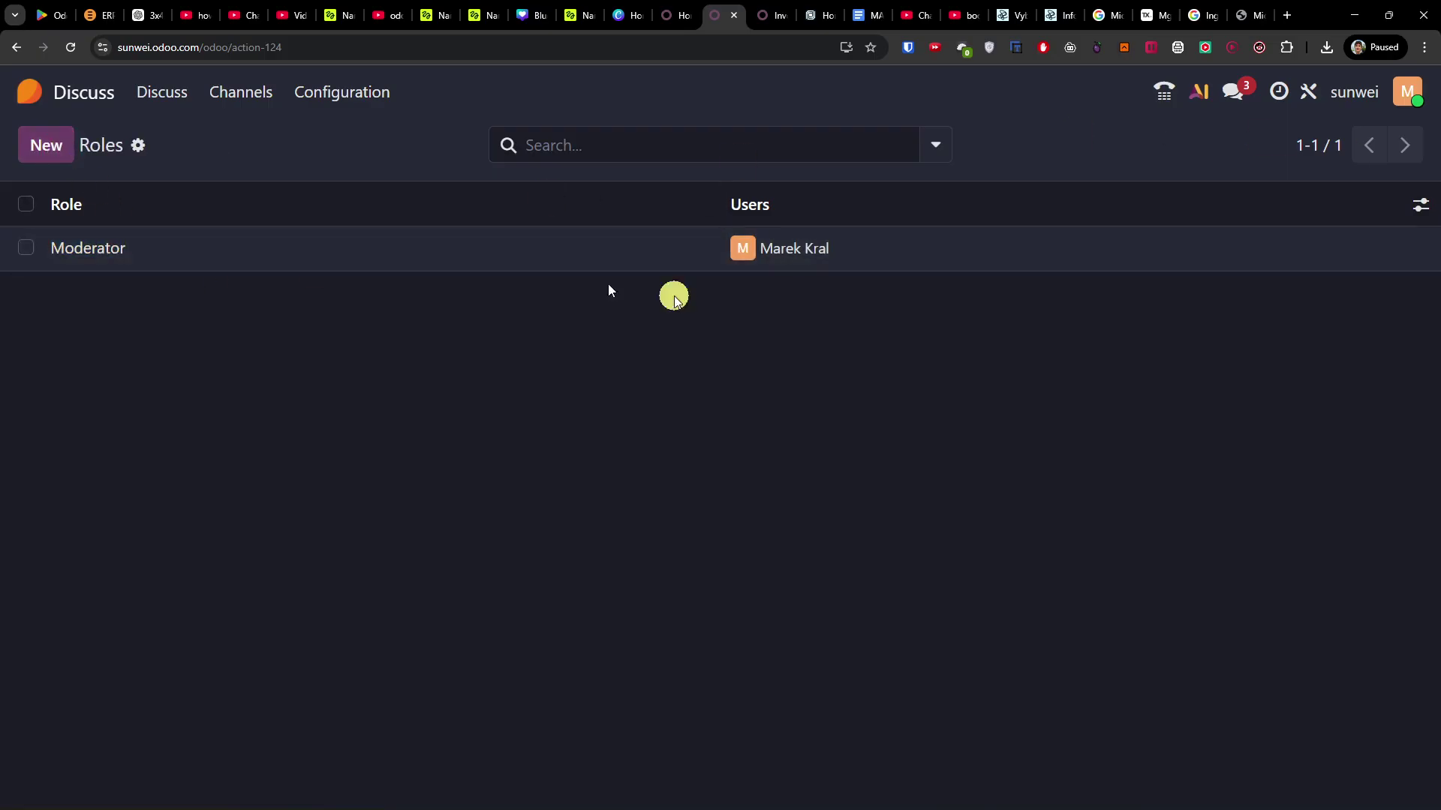
Return to the Discuss conversations, check how the Work category collapses and expands, and view its Administrators and Support channels
click(162, 91)
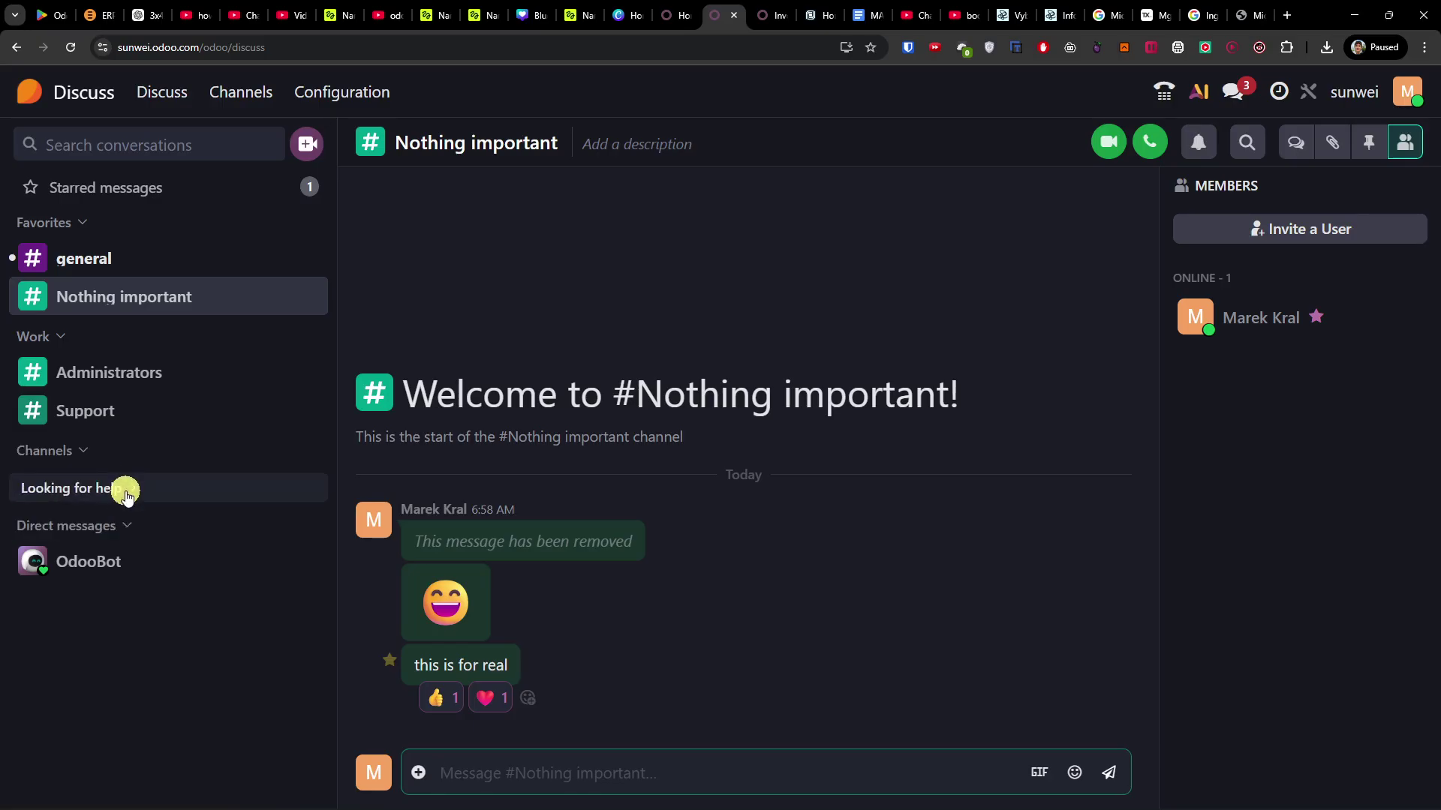
click(73, 452)
click(63, 337)
click(63, 338)
click(348, 90)
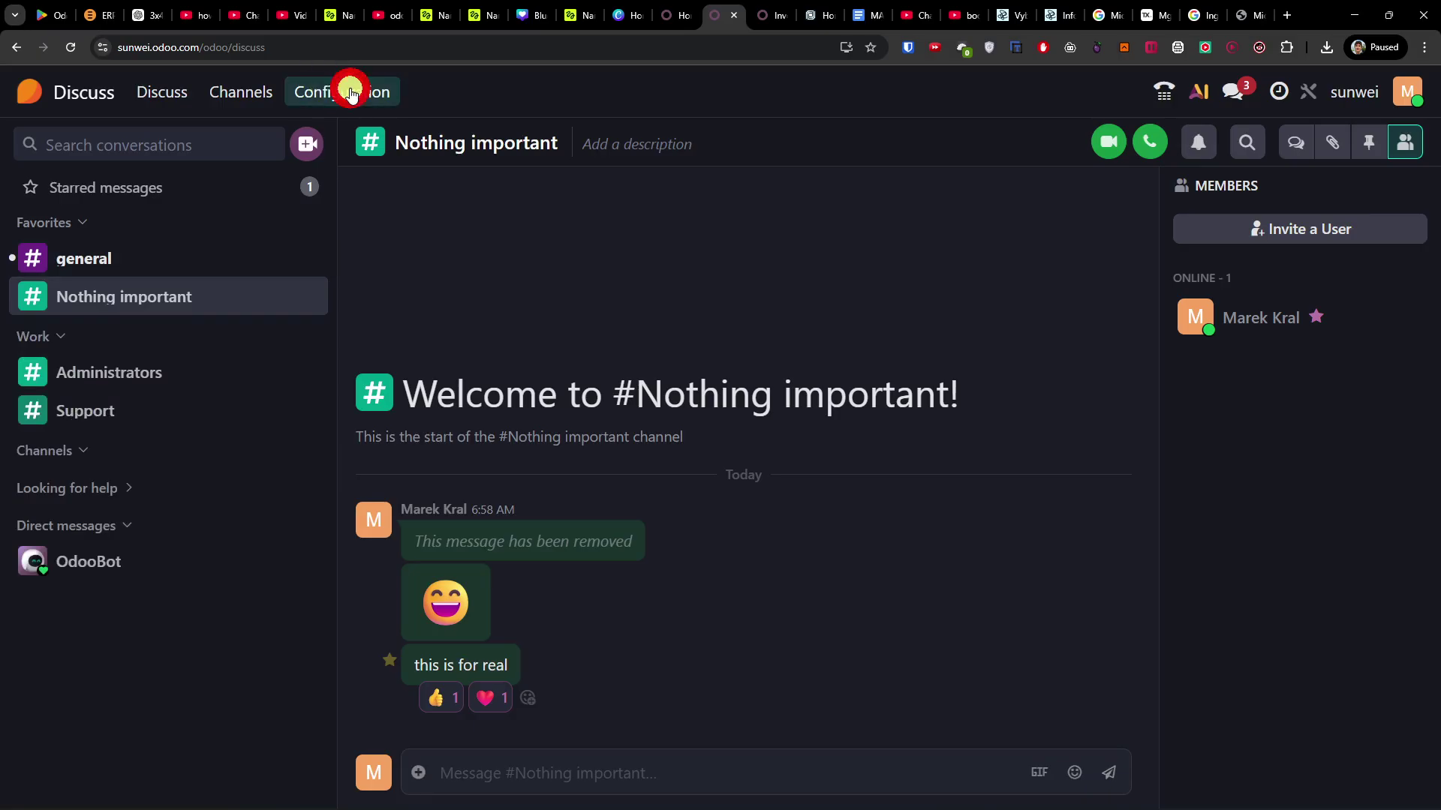
click(101, 381)
click(107, 417)
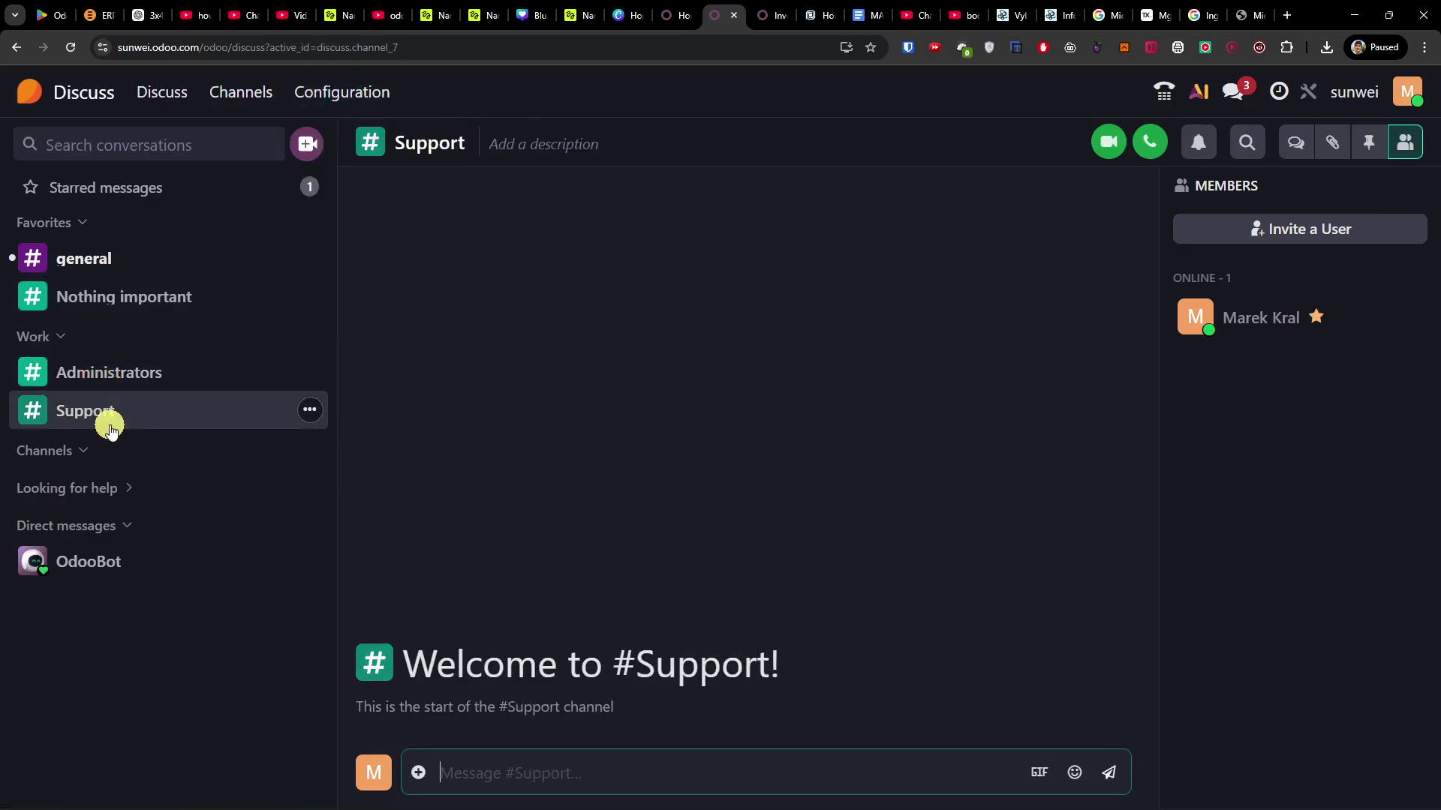